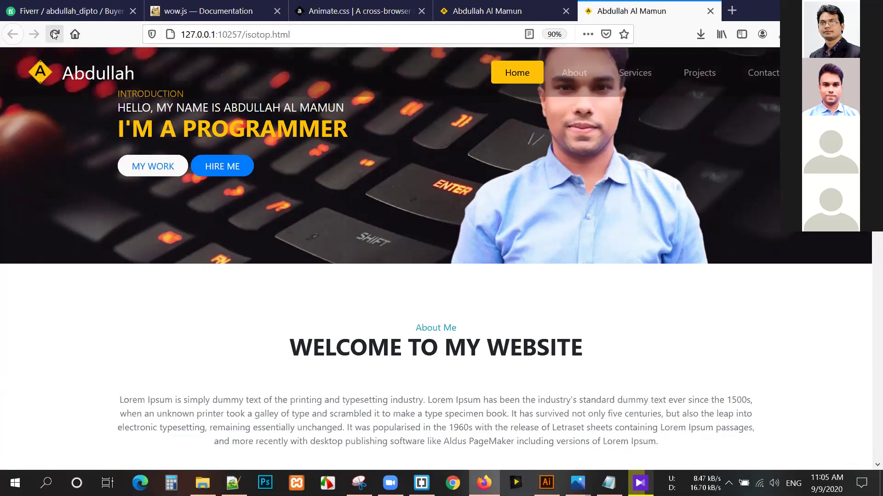
Step: Copy the data-wow-offset="10" attribute from the Advanced Options example in the wow.js documentation
key("ctrl+3")
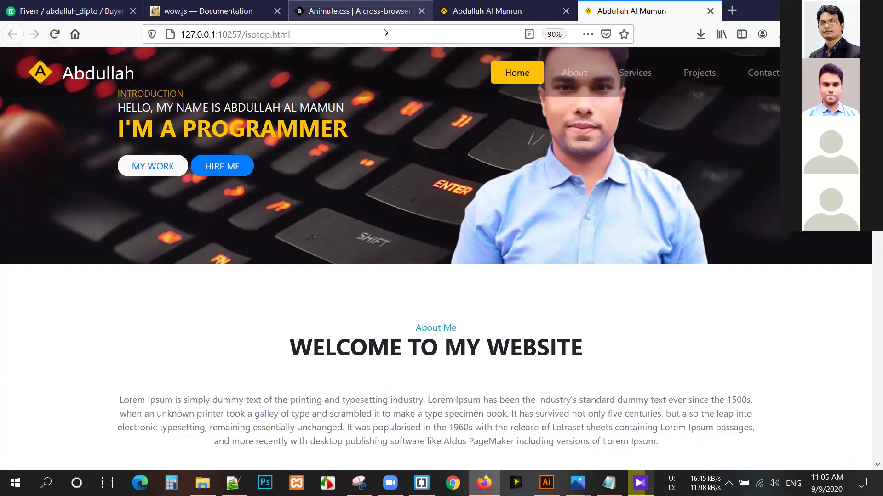
key("ctrl+2")
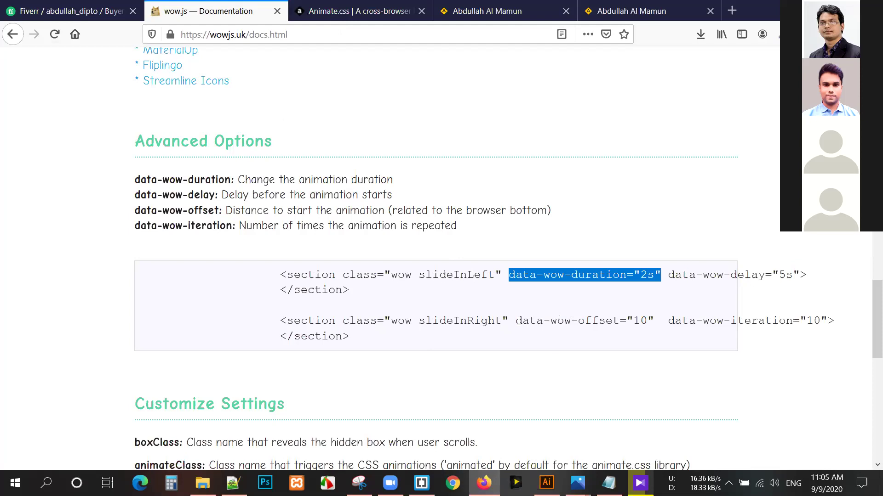
left_click_drag(515, 322, 661, 326)
key("ctrl+c")
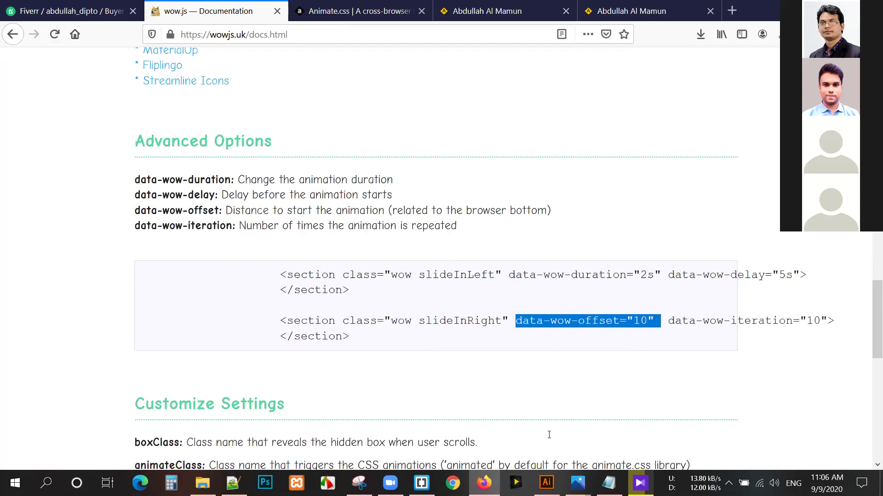
Step: Switch to Brackets and add data-wow-offset="100" to the div wrapping the About section's text-muted paragraph in isotop.html
left_click(421, 483)
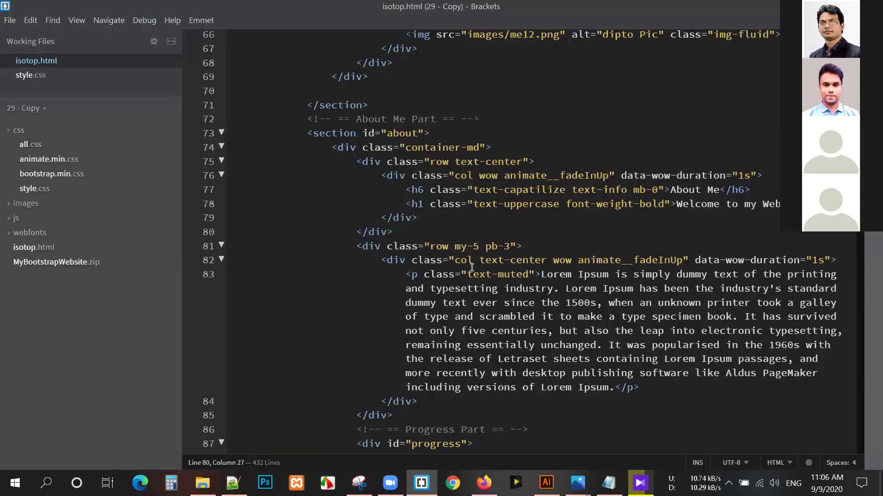
left_click(685, 259)
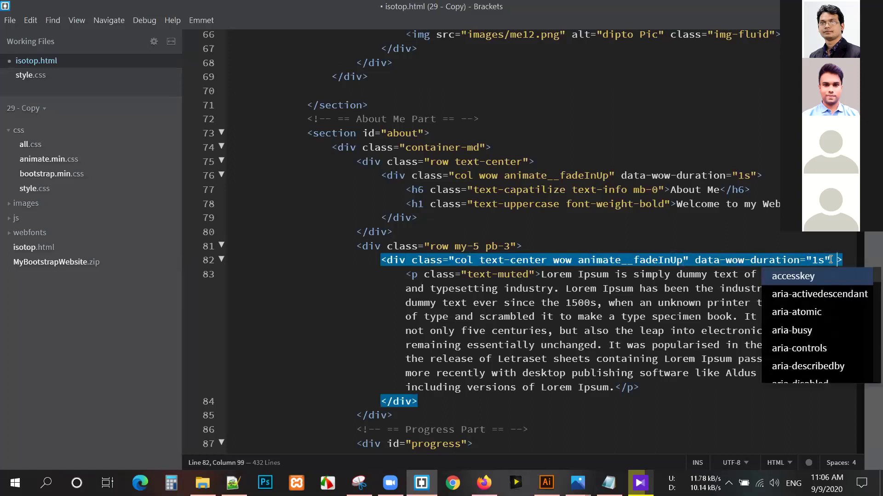
key("ctrl+v")
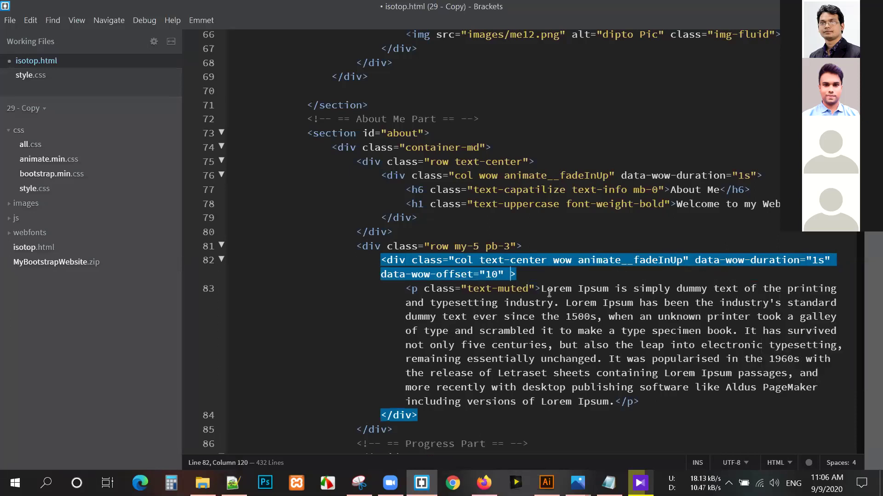
left_click(500, 272)
type("0")
Step: Switch to Firefox, reload the isotop.html preview and check the About paragraph's fade-in on scrolling down
mouse_move(483, 483)
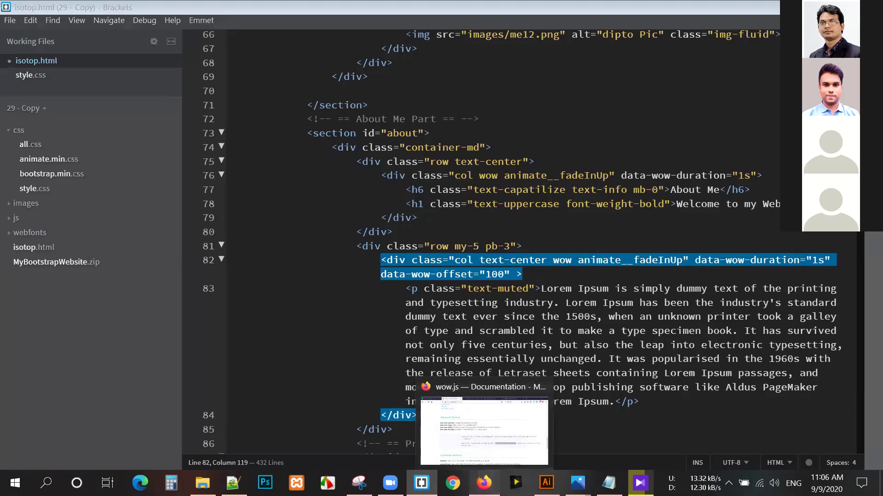
left_click(483, 482)
left_click(634, 11)
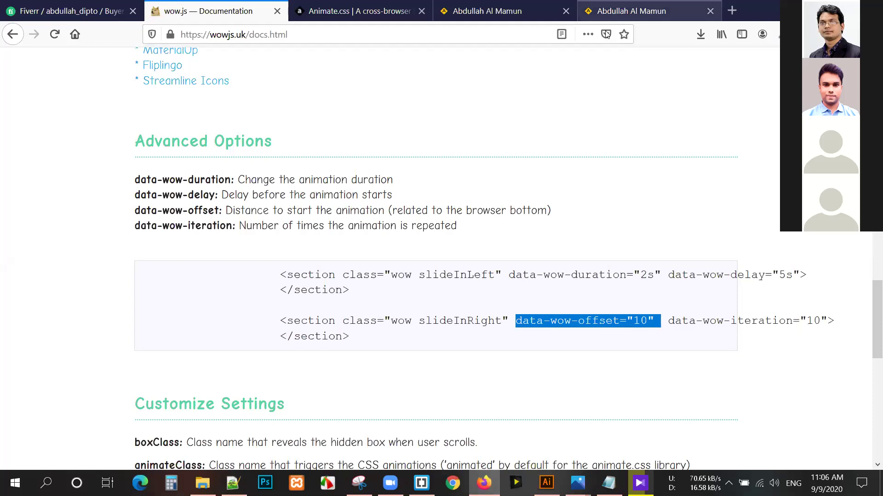
left_click(55, 34)
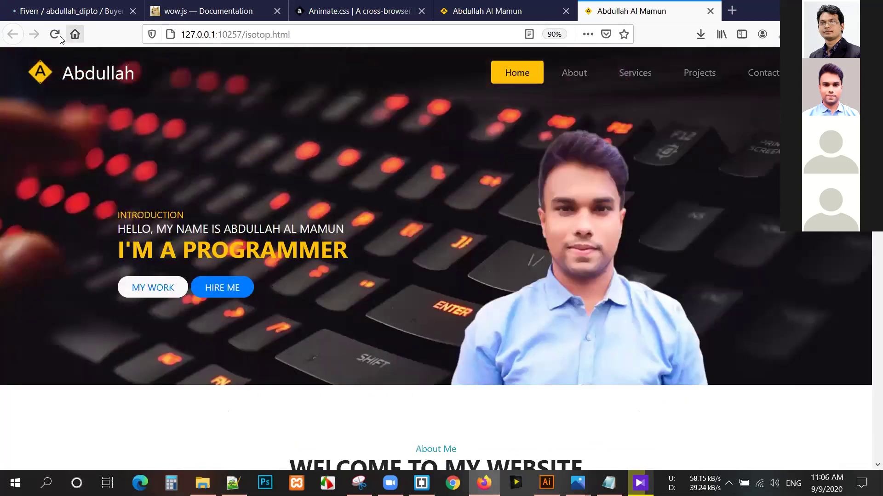
left_click(55, 35)
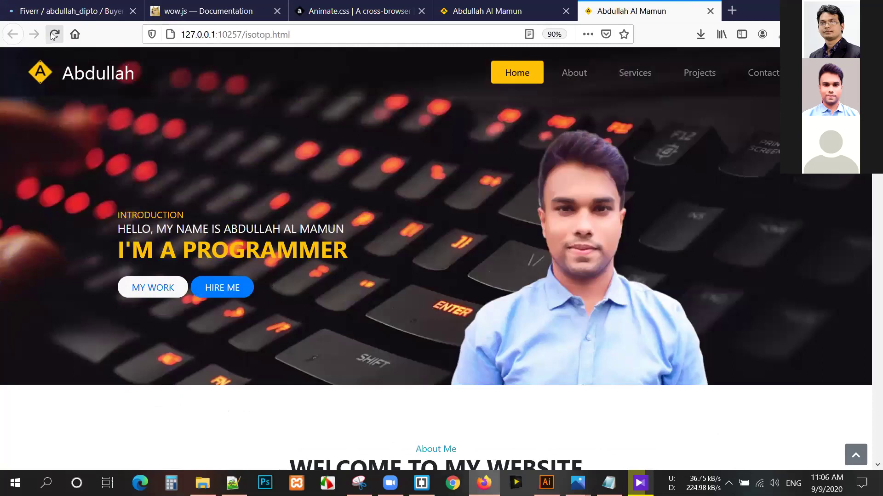
scroll(385, 247, "down", 4)
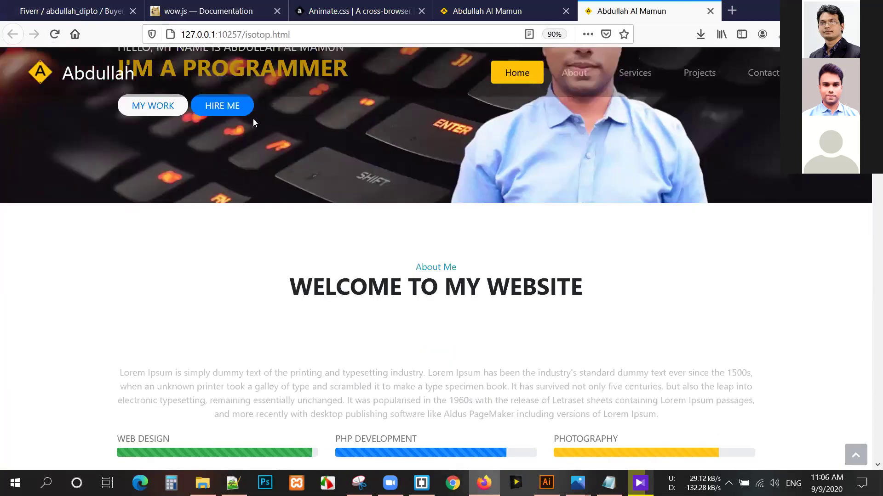
scroll(253, 122, "down", 1)
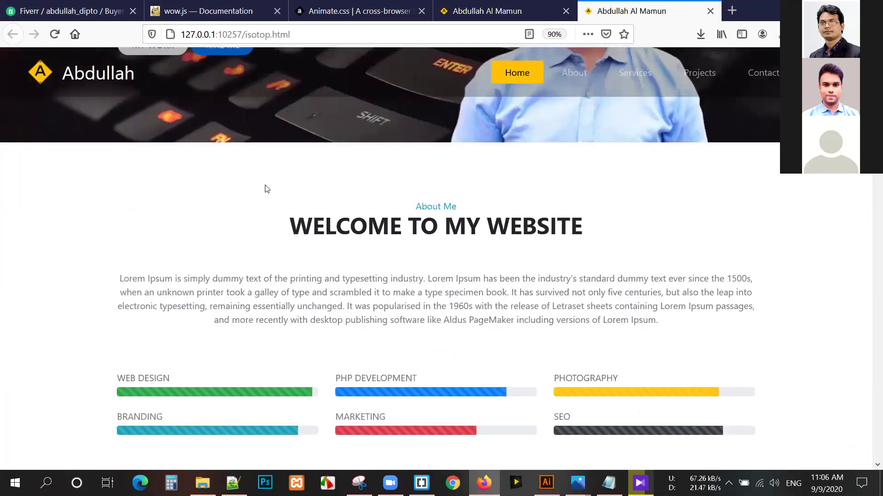
scroll(265, 189, "up", 5)
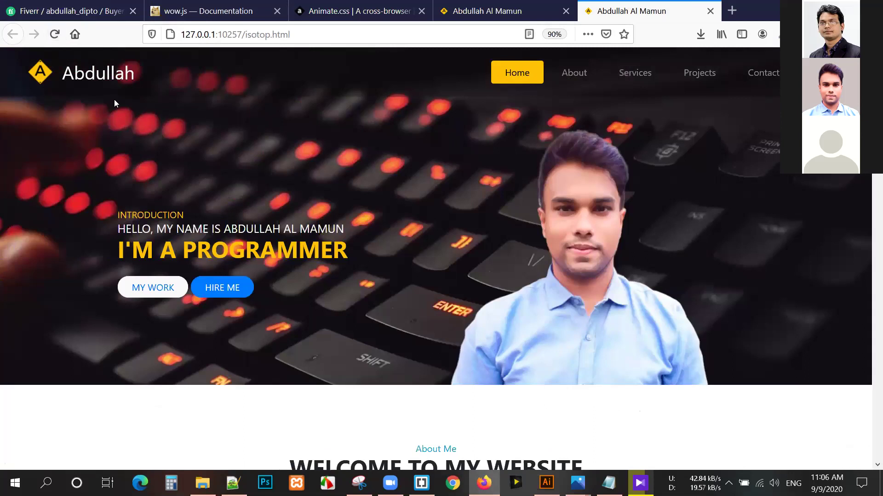
Step: Enlarge the isotop.html preview to 120%, reload it and check the About section's animation at that size
left_click(52, 33)
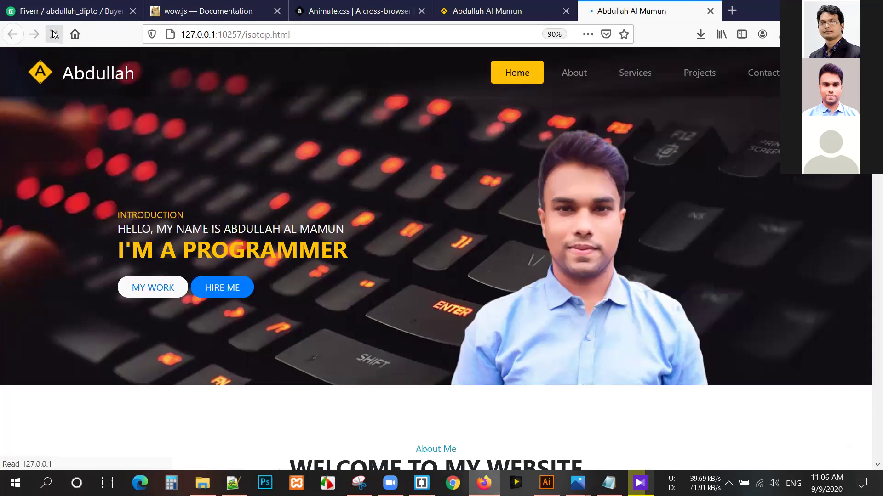
scroll(286, 194, "up", 3)
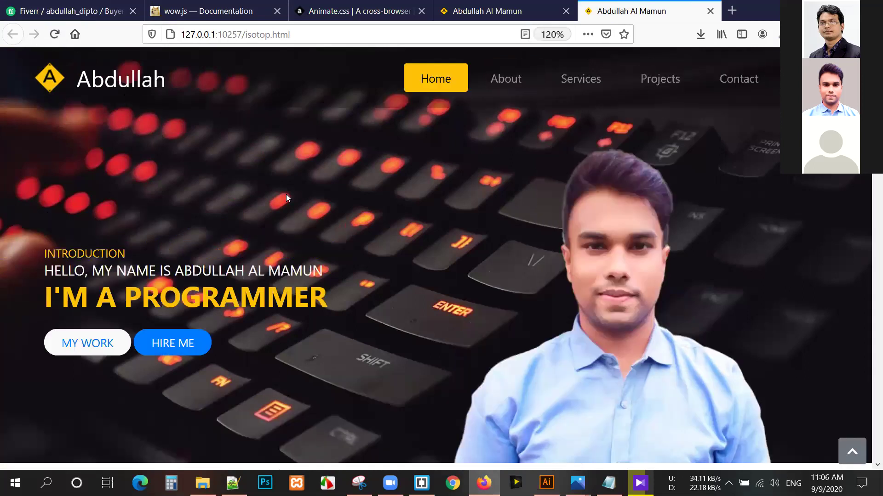
left_click(53, 39)
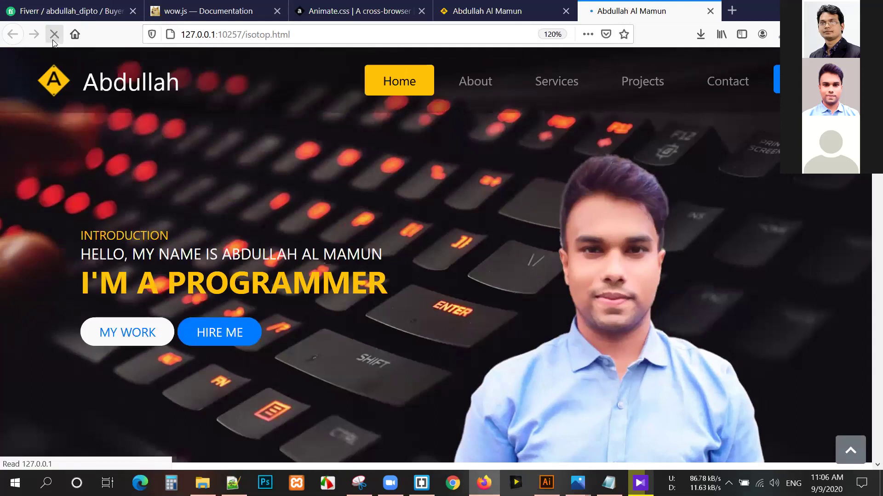
scroll(366, 226, "down", 5)
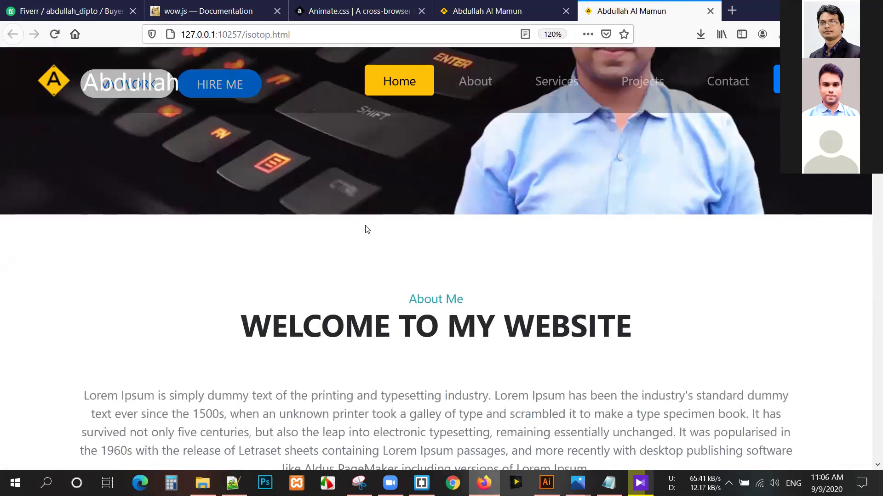
scroll(367, 230, "down", 2)
scroll(366, 230, "up", 2)
scroll(363, 228, "up", 5)
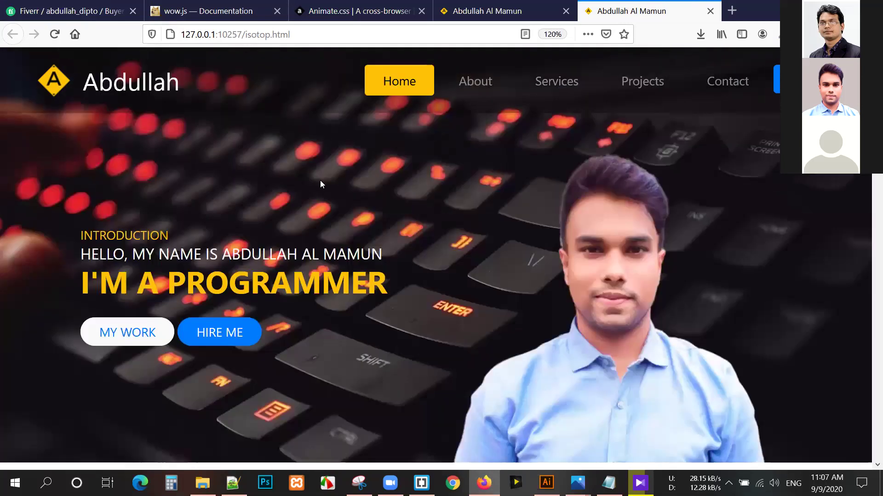
Step: Reload the enlarged preview and examine at which scroll position the About heading and paragraph start animating
left_click(57, 33)
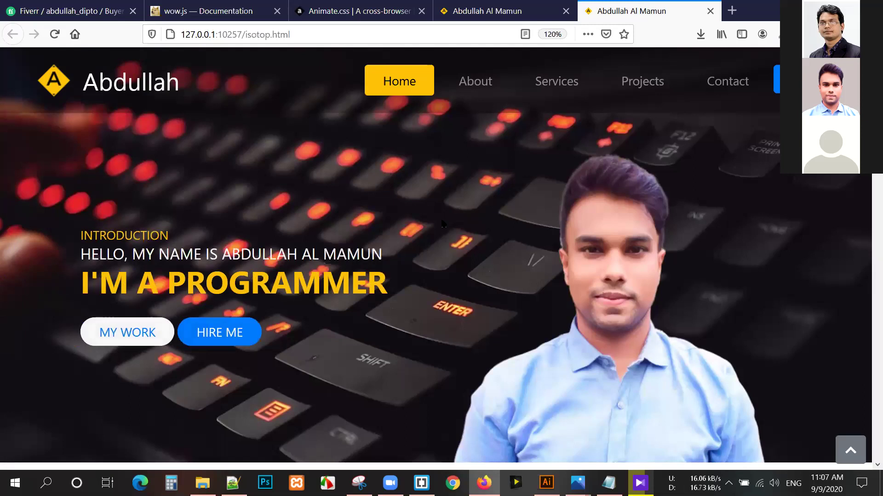
scroll(442, 230, "down", 4)
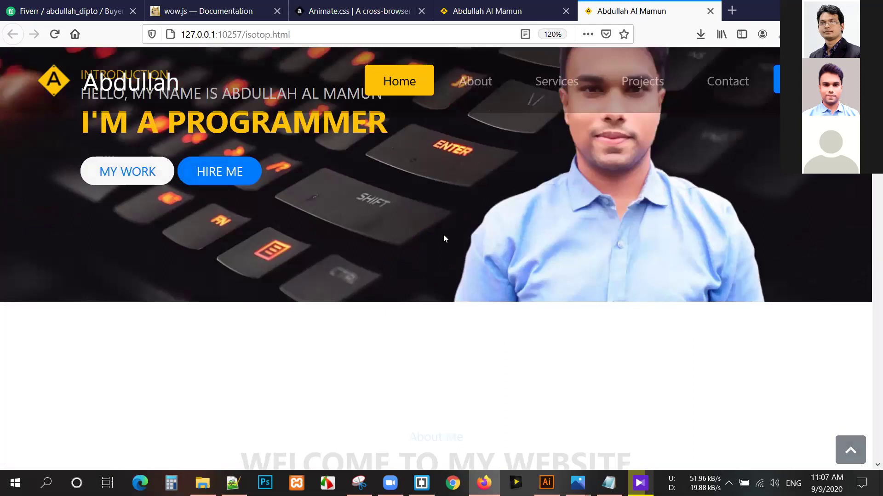
scroll(444, 236, "down", 5)
scroll(444, 235, "up", 5)
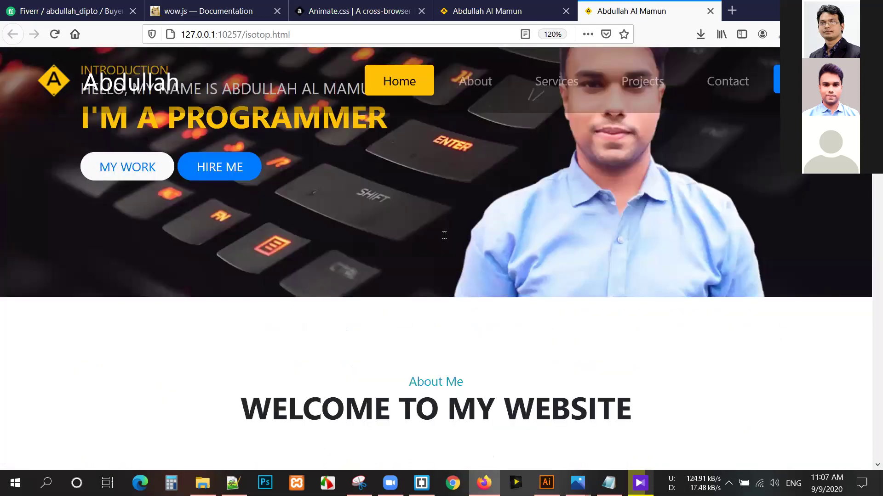
scroll(444, 238, "up", 2)
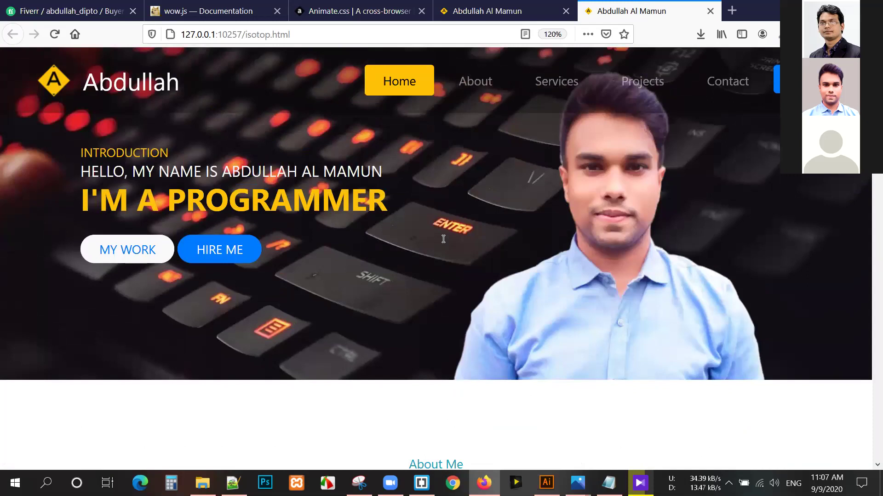
scroll(443, 239, "down", 1)
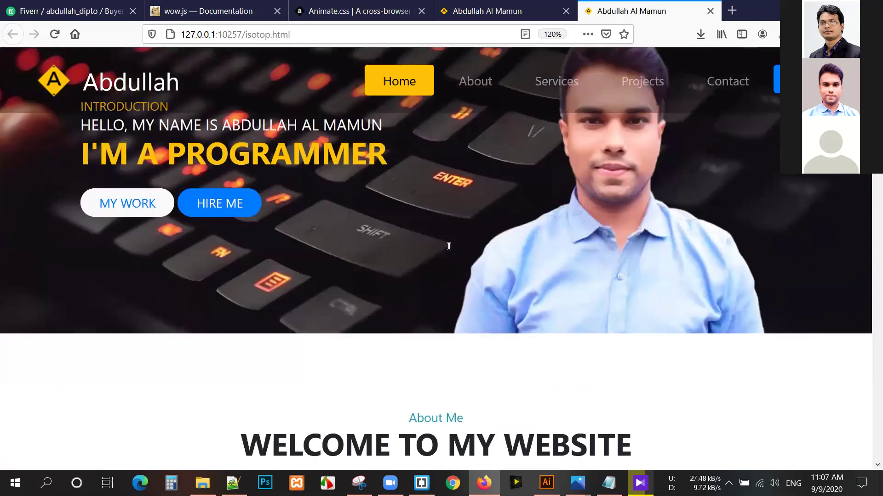
scroll(474, 291, "down", 8)
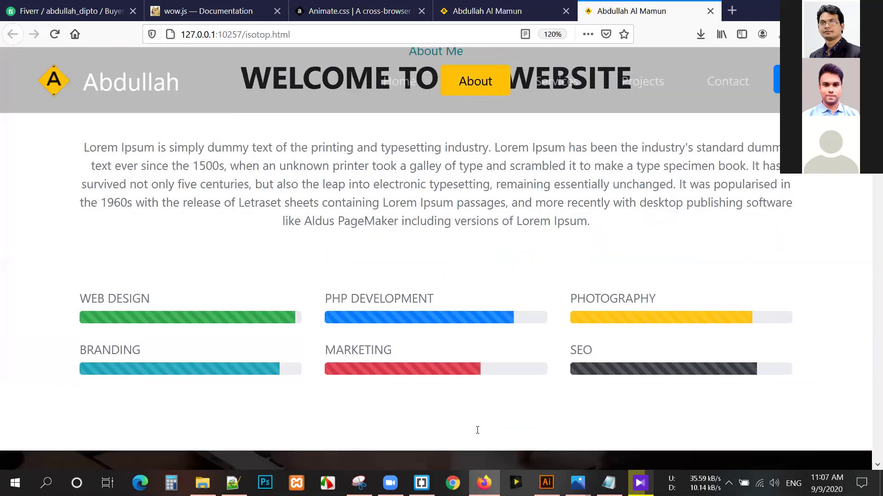
mouse_move(421, 481)
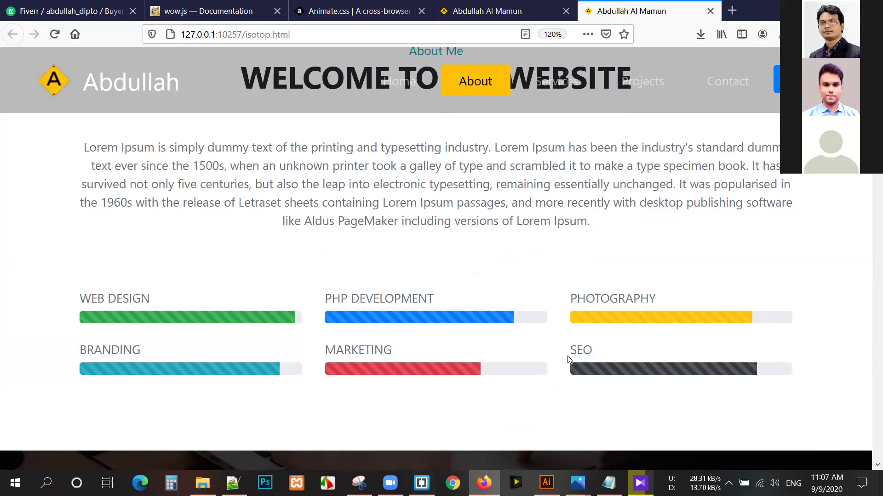
scroll(435, 305, "up", 5)
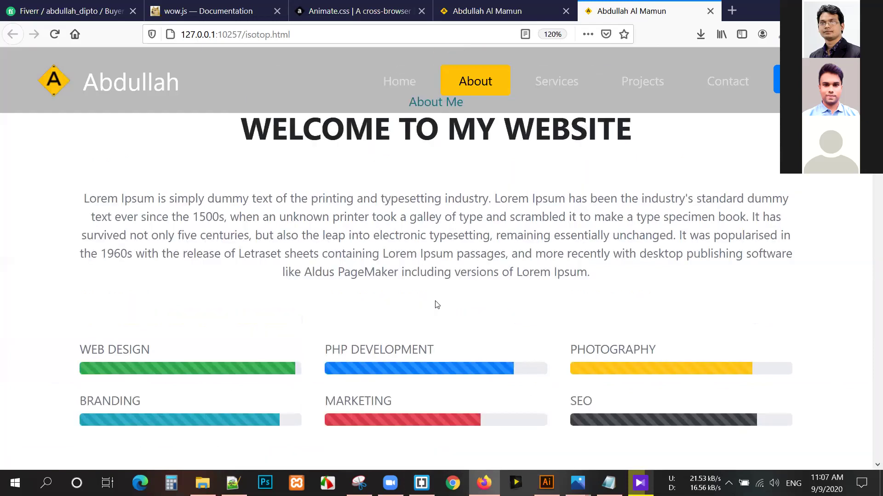
scroll(435, 308, "up", 2)
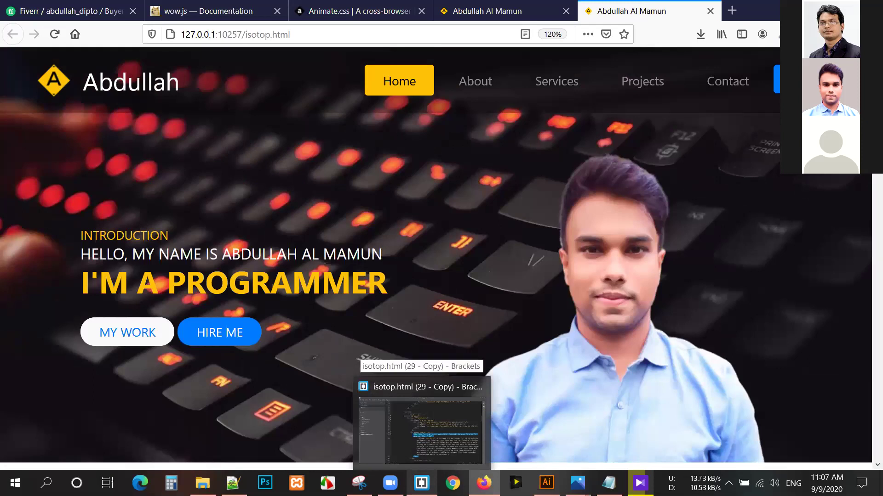
Step: Jump to the About section through the site's own navigation link, and reload the page to recheck the section's scroll animation
left_click(488, 82)
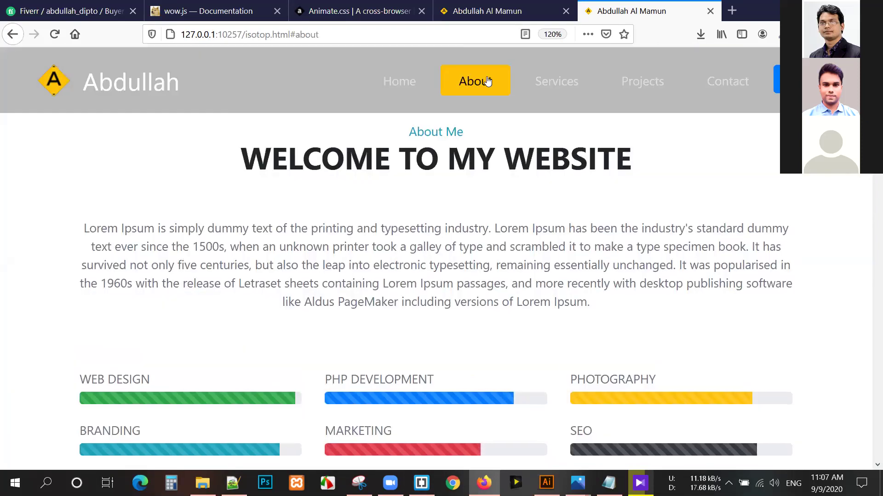
left_click(54, 34)
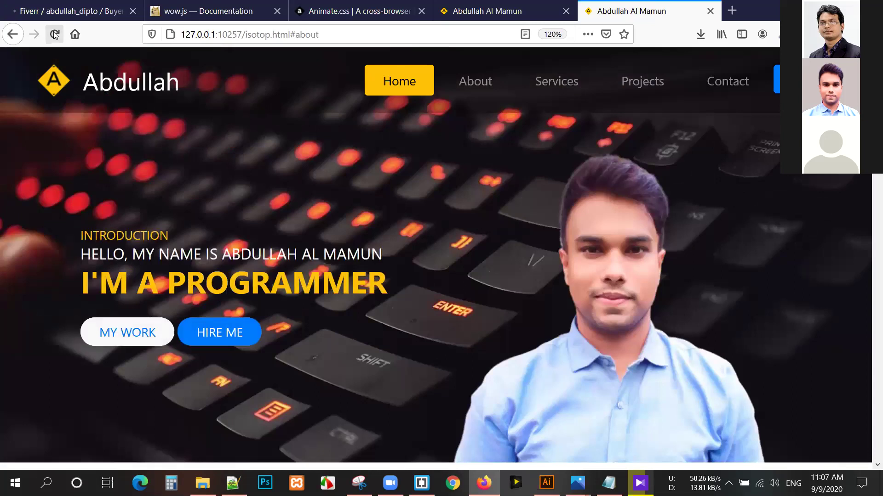
left_click(55, 35)
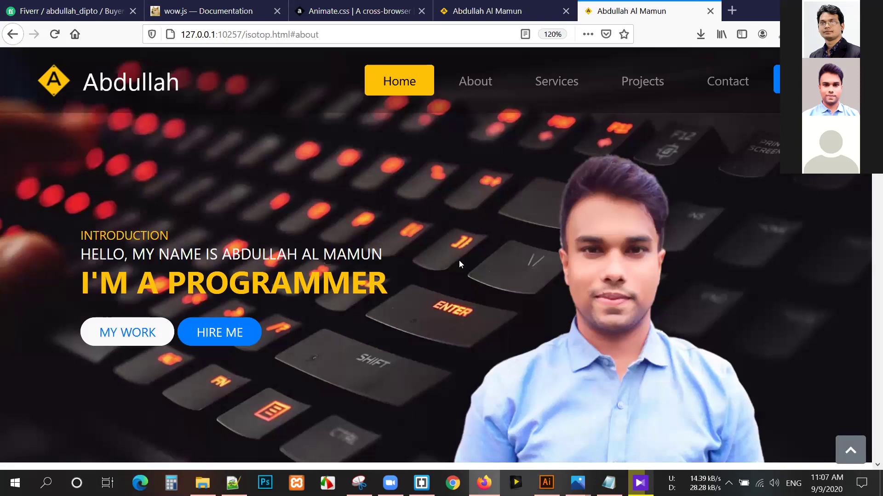
key("ctrl+plus")
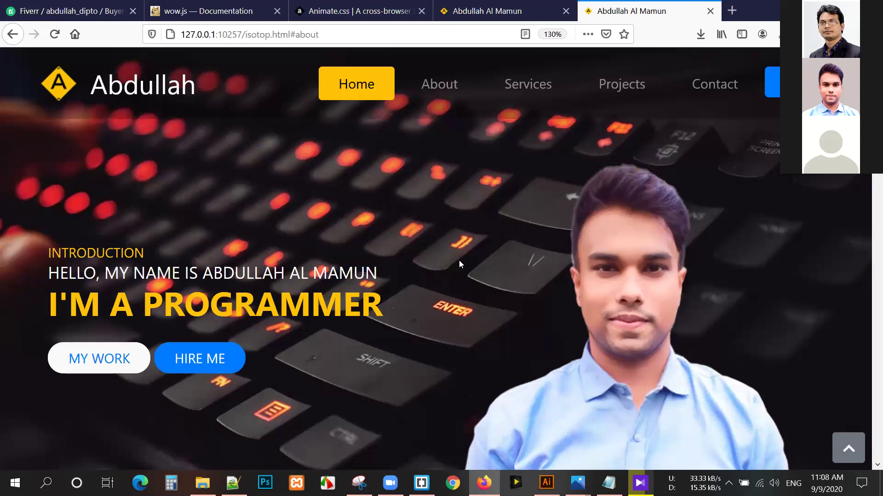
key("ctrl+minus")
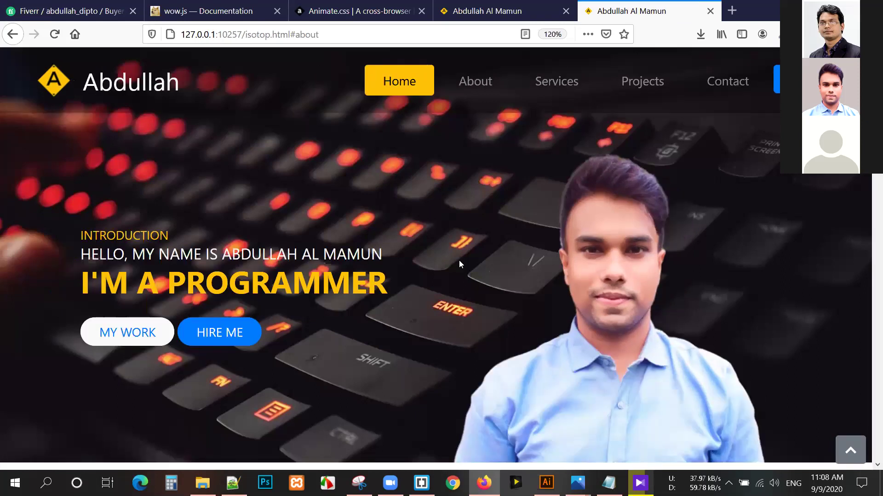
scroll(459, 260, "down", 3)
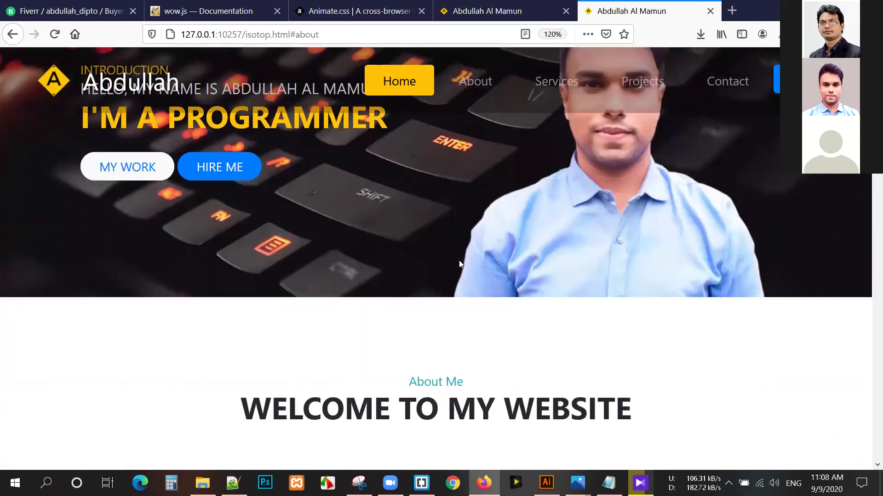
scroll(458, 260, "down", 2)
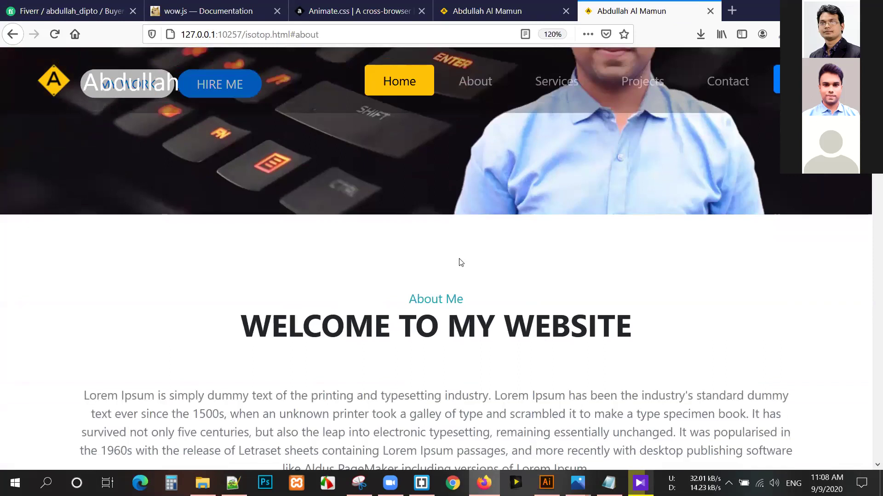
scroll(471, 235, "up", 5)
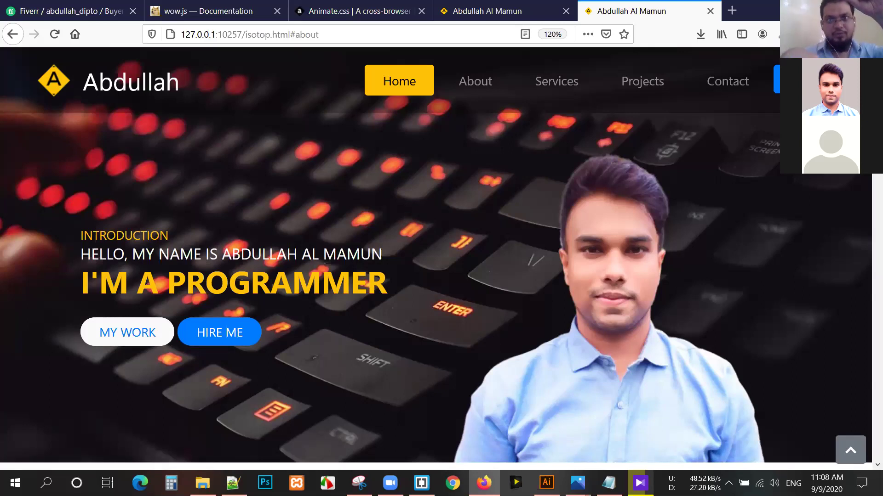
Step: Scroll the enlarged preview down to the About section and examine when its heading and paragraph start animating
scroll(436, 276, "down", 1)
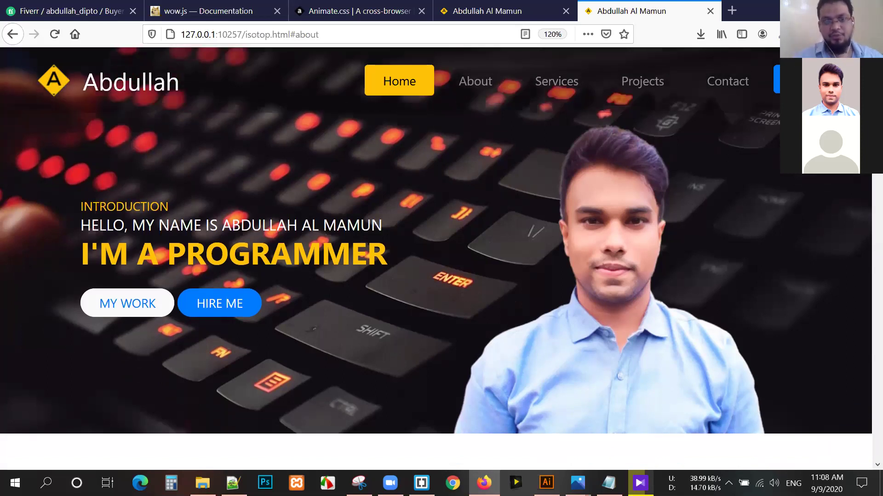
scroll(436, 276, "up", 1)
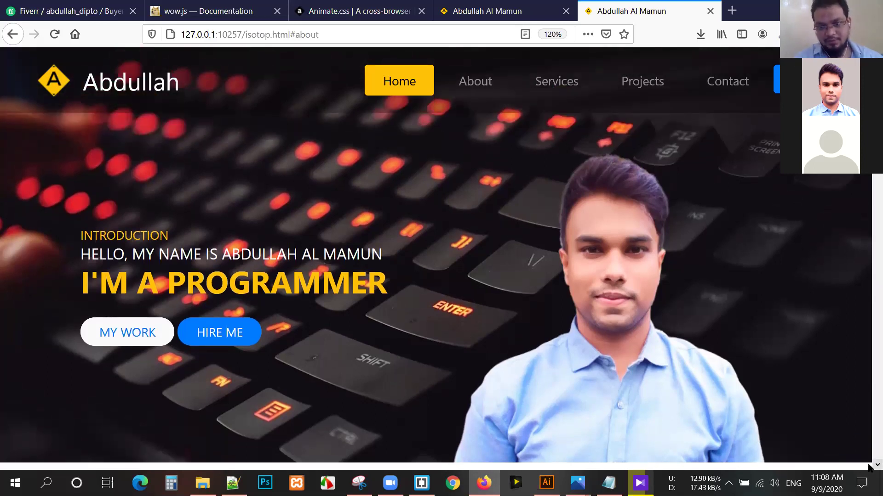
scroll(868, 465, "down", 1)
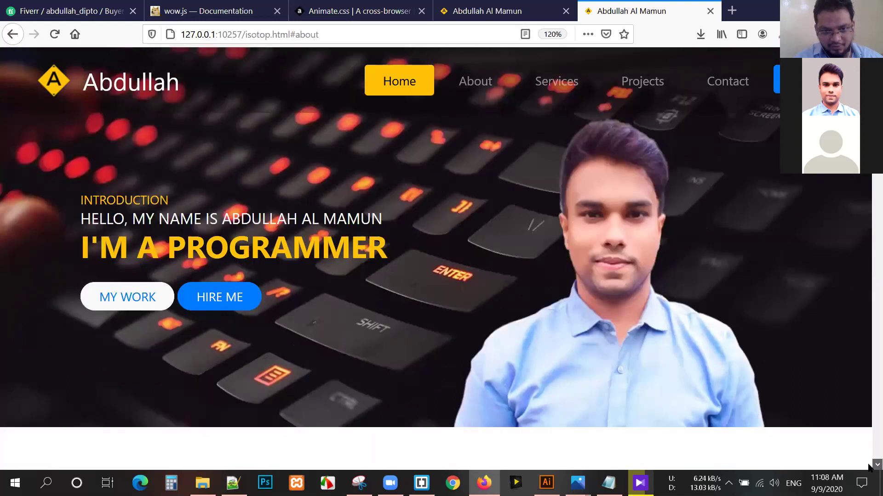
scroll(868, 466, "down", 2)
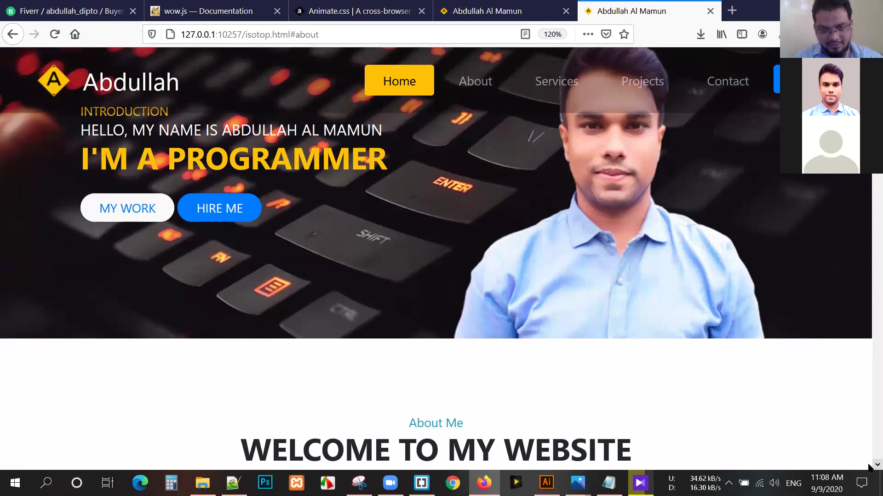
scroll(868, 466, "down", 2)
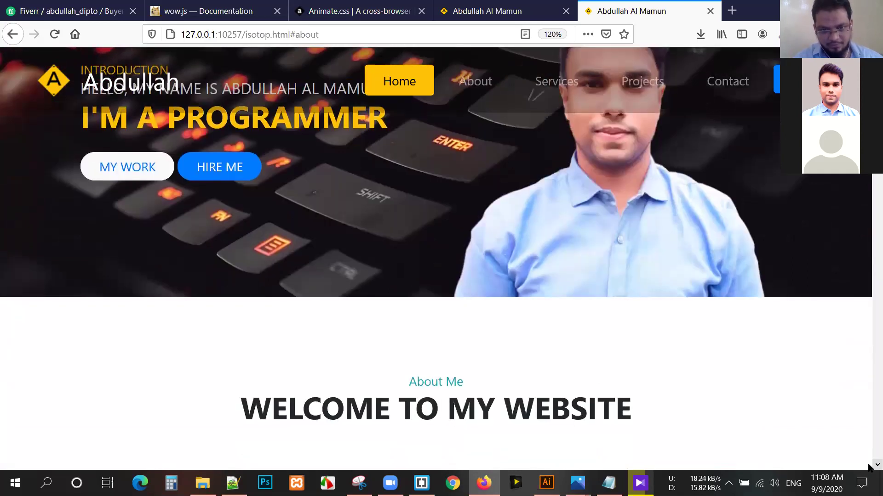
scroll(868, 466, "down", 1)
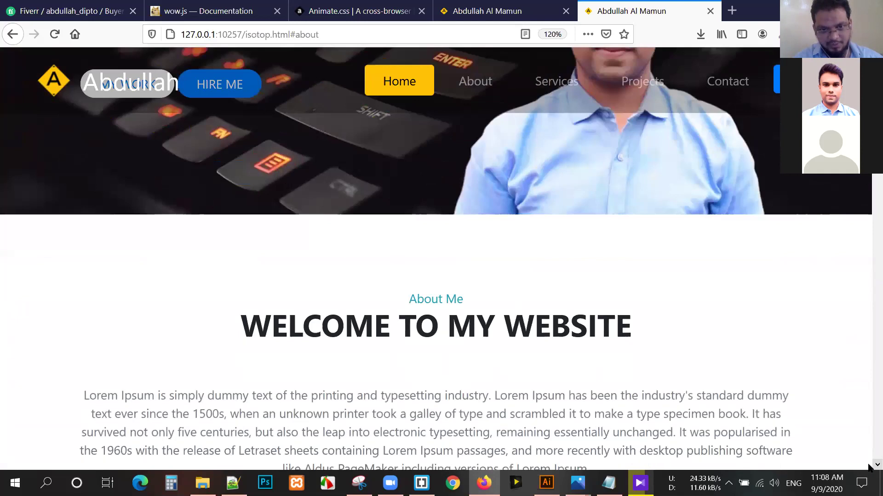
Step: Switch to Brackets and add data-wow-offset="100" to the div around the About Me heading in isotop.html
left_click(421, 481)
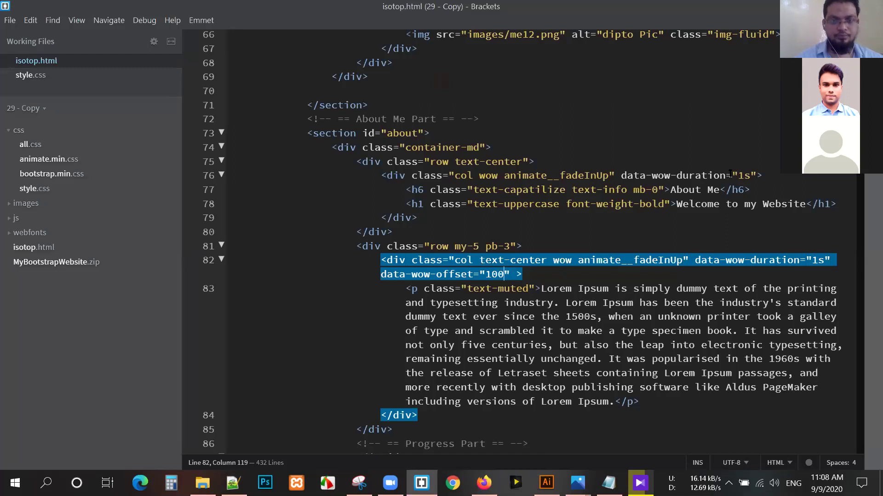
left_click(756, 172)
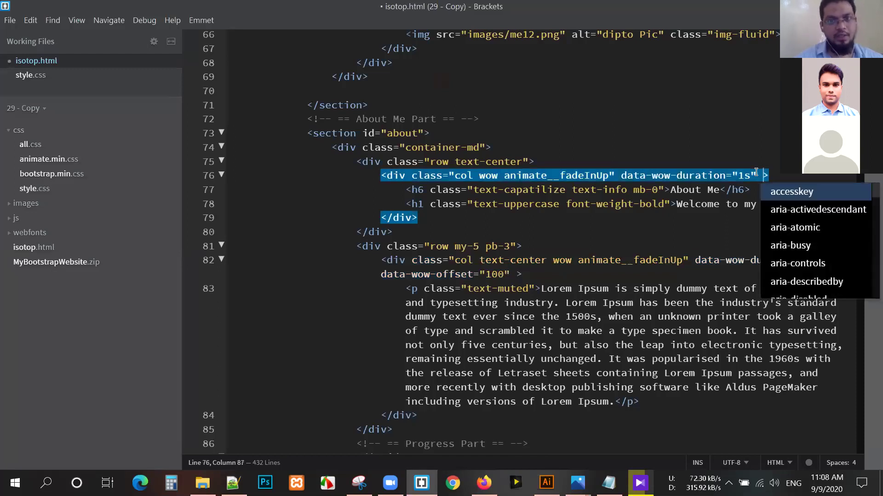
type("data-wow-offset=\"10\"")
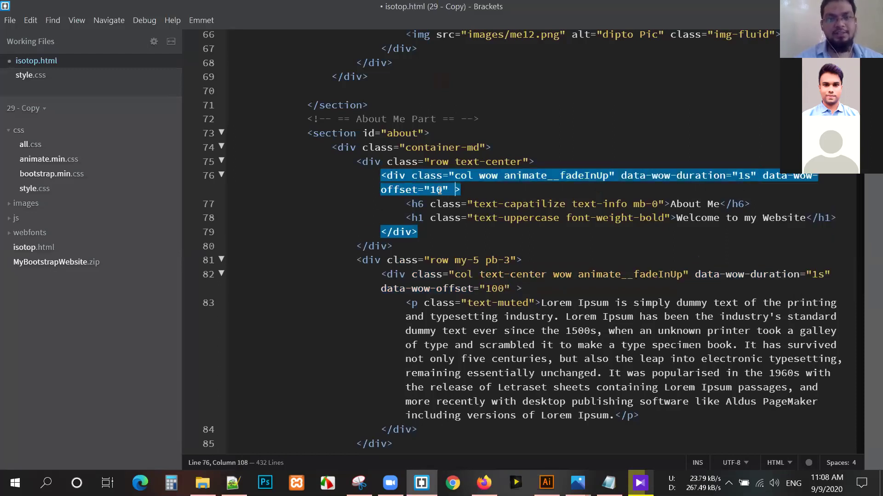
type("0")
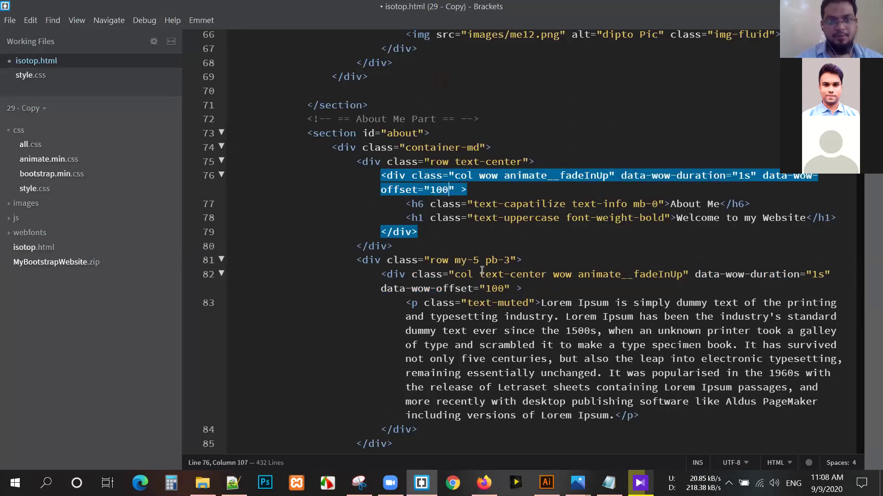
Step: Switch to Firefox, reload the isotop.html preview and check the About heading's scroll animation with its new offset
key("alt+Tab")
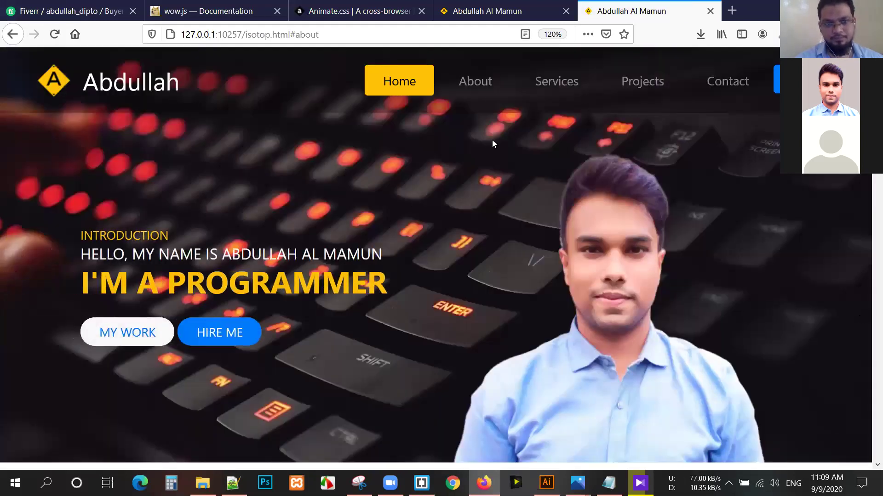
left_click(54, 34)
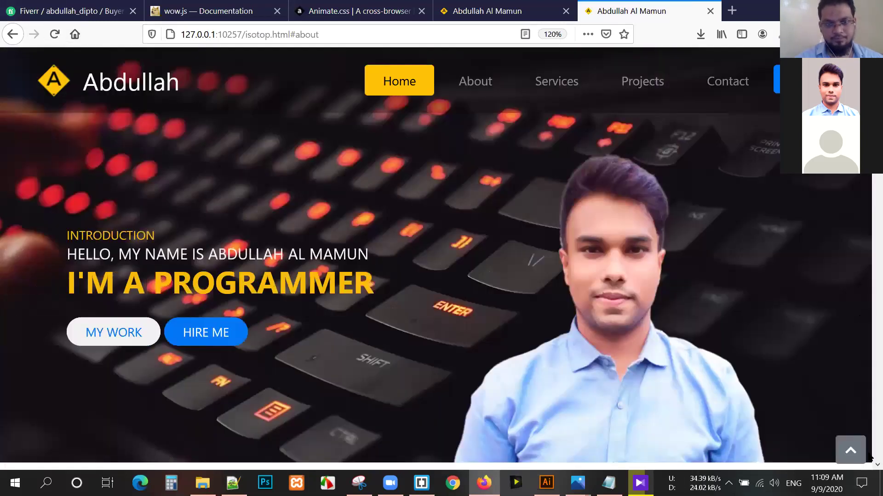
scroll(869, 465, "down", 5)
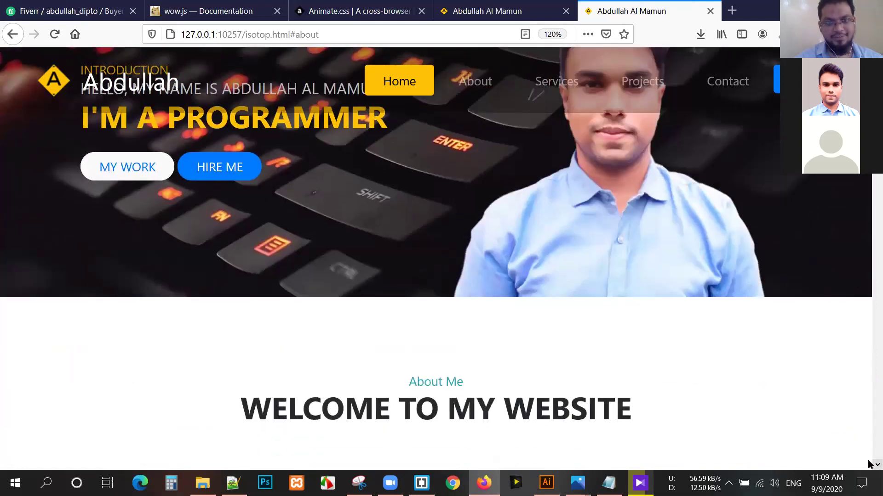
scroll(869, 464, "down", 2)
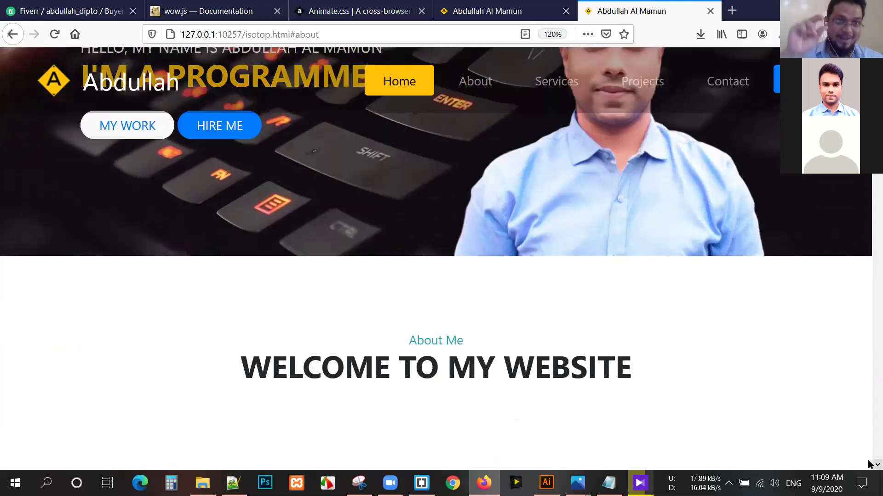
scroll(869, 464, "down", 1)
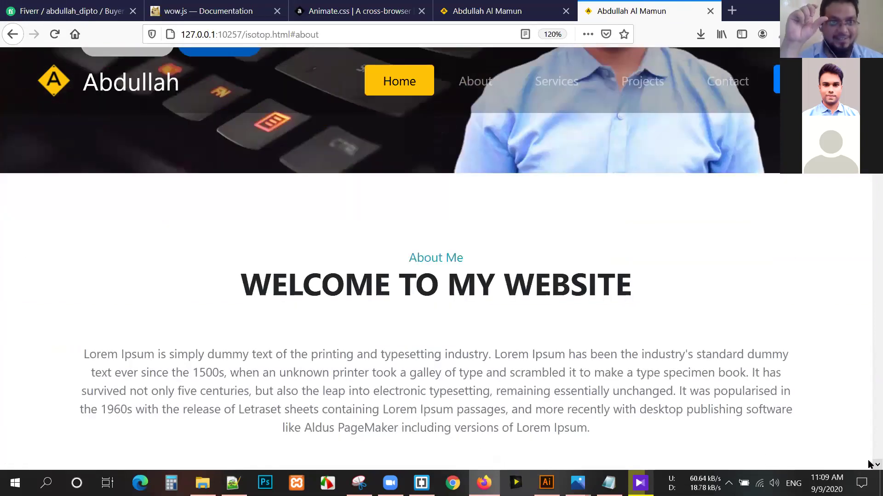
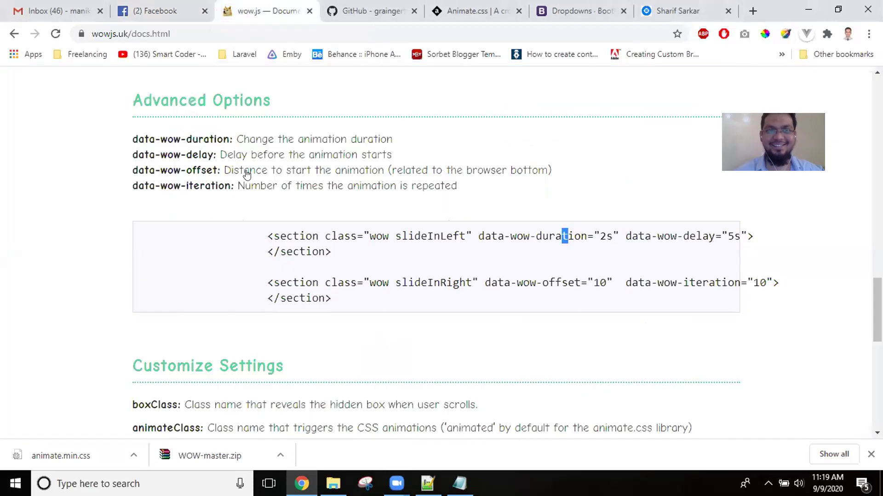
Step: Close the wow.js documentation, GitHub, Animate.css and Bootstrap Dropdowns pages in Chrome
left_click(309, 11)
left_click(309, 11)
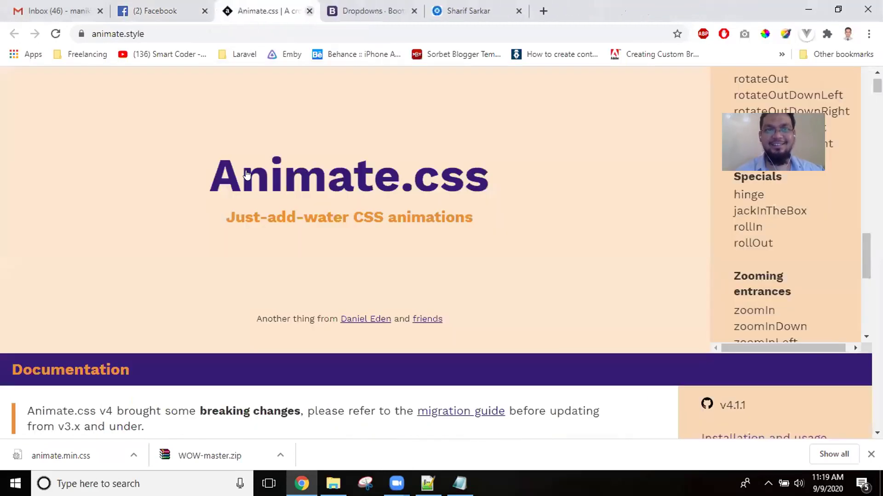
left_click(309, 11)
left_click(310, 11)
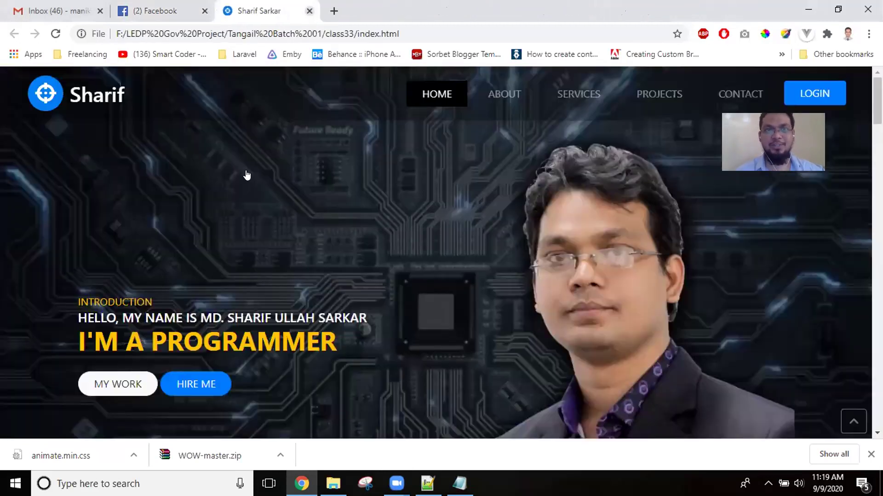
Step: Open the zoom.us website in place of the local class33 portfolio page
left_click(310, 32)
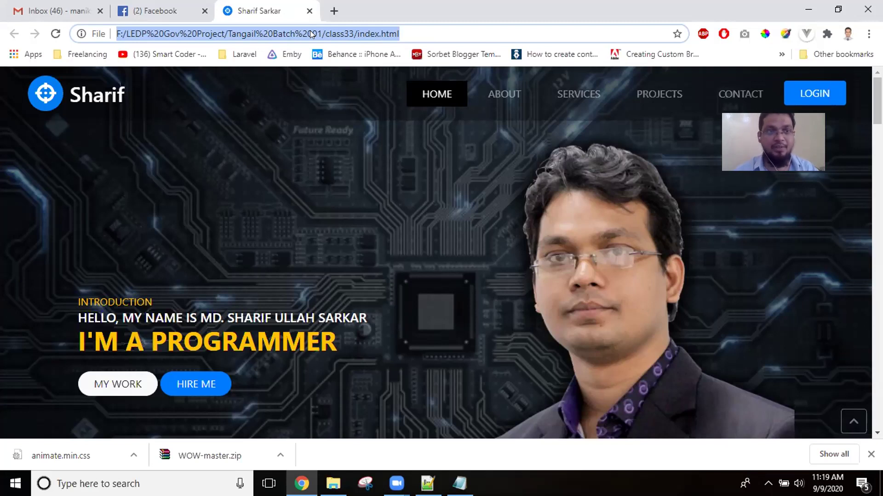
type("gp")
key("BackSpace")
key("BackSpace")
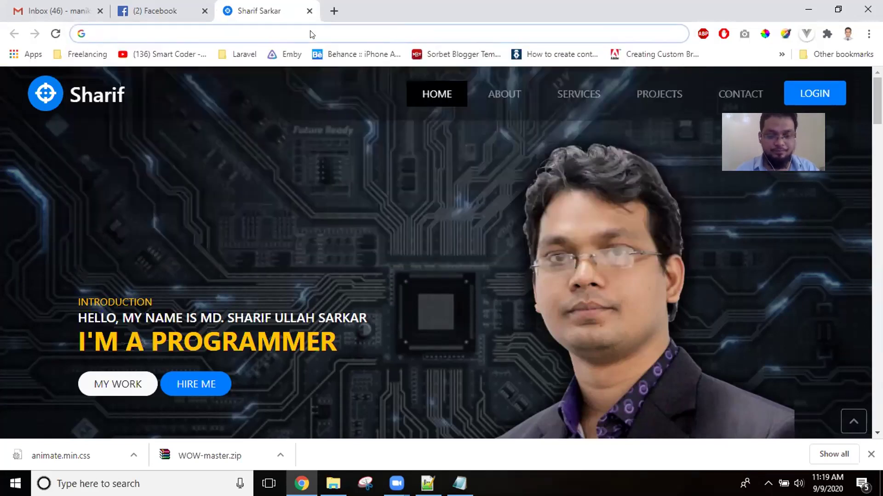
type("zoo")
key("BackSpace")
key("BackSpace")
key("BackSpace")
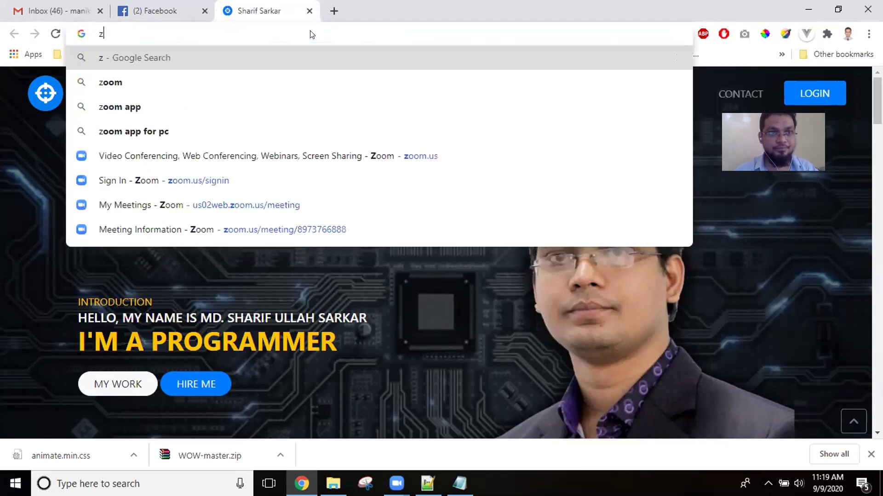
type("oo")
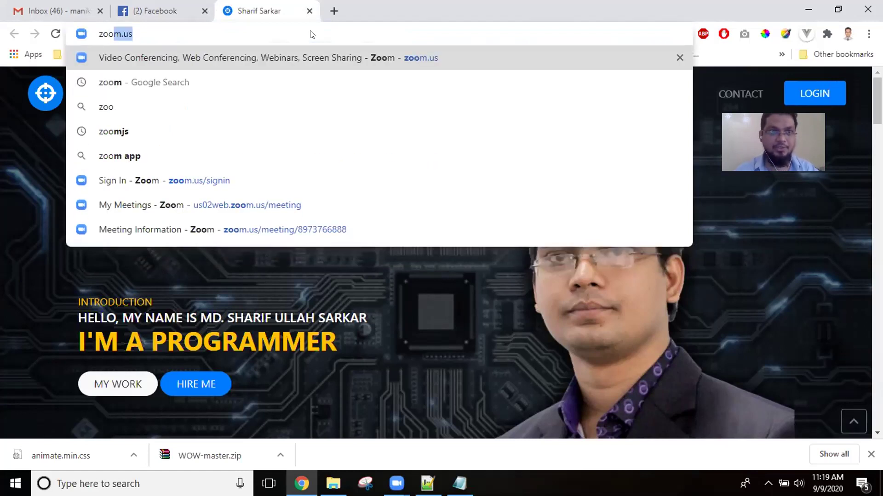
type("m.us")
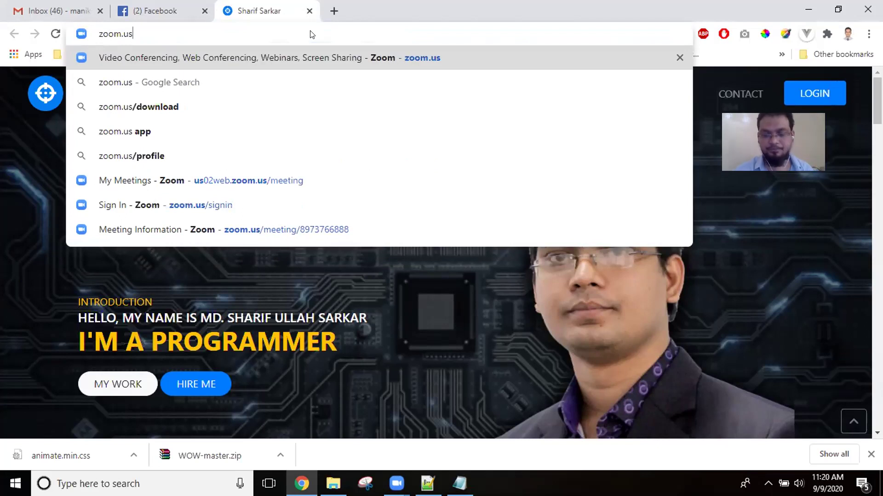
key("Return")
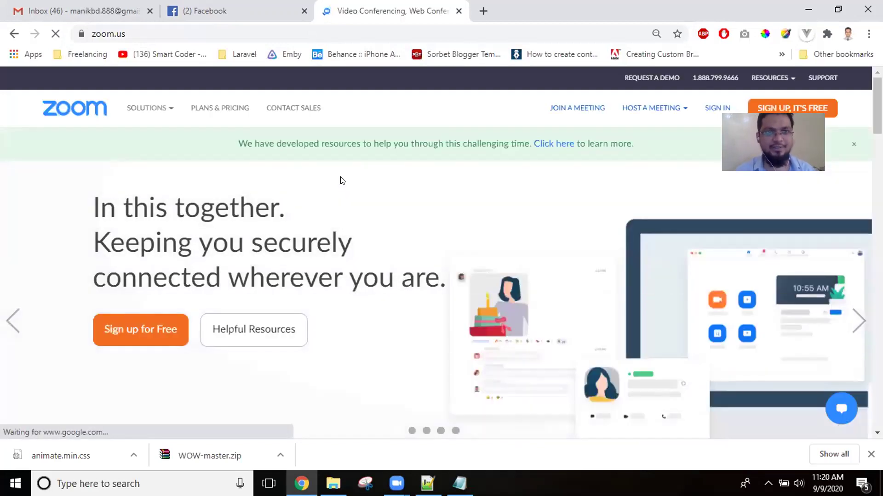
Step: Search the web for "zoom js" and open the zoom.js library page from lab.hakim.se
left_click(335, 35)
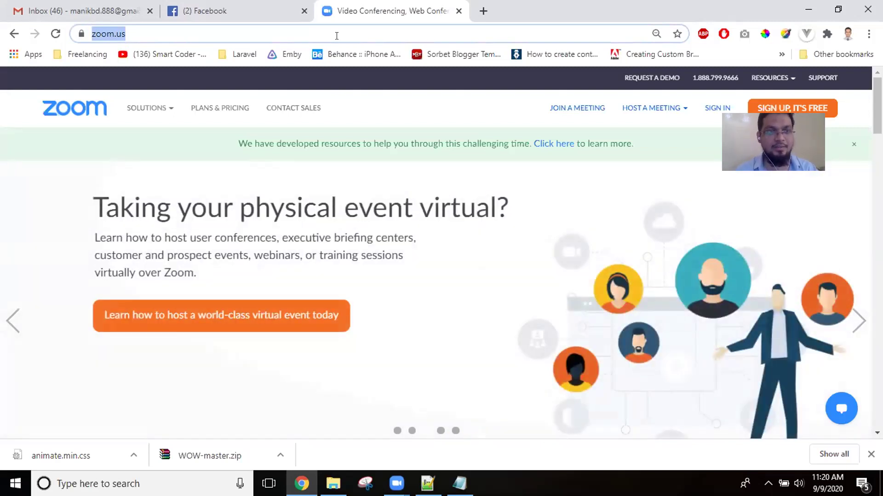
type("zoom js")
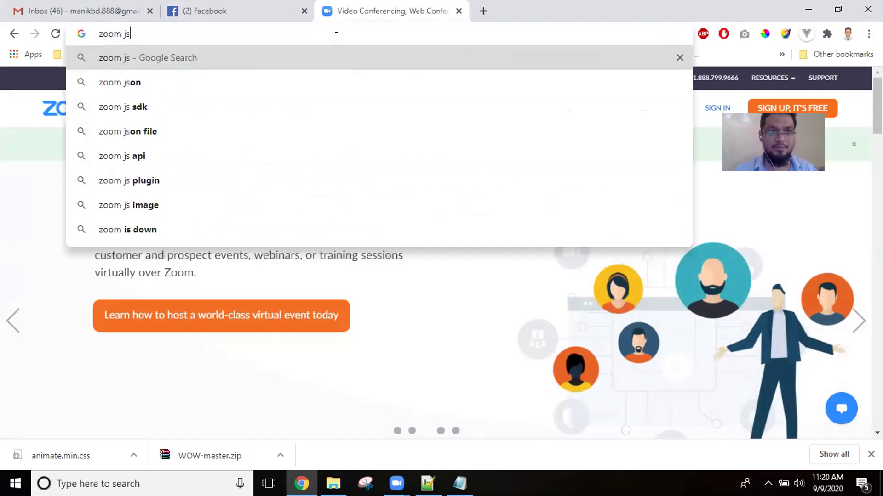
key("Return")
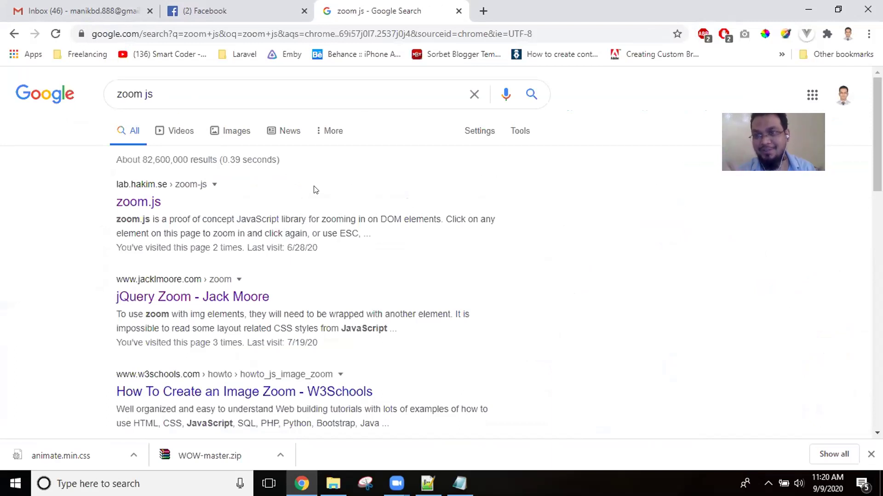
left_click(154, 204)
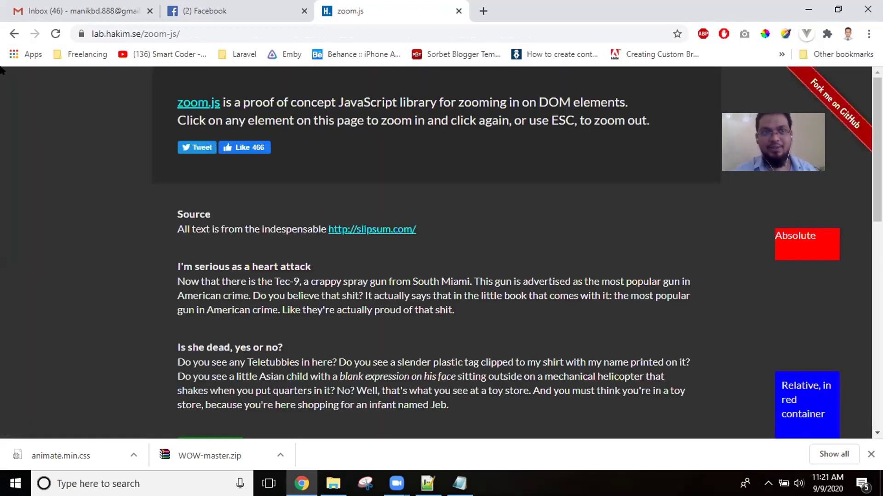
Step: Return to the "zoom js" search results and open the jQuery Zoom plugin page
left_click(14, 33)
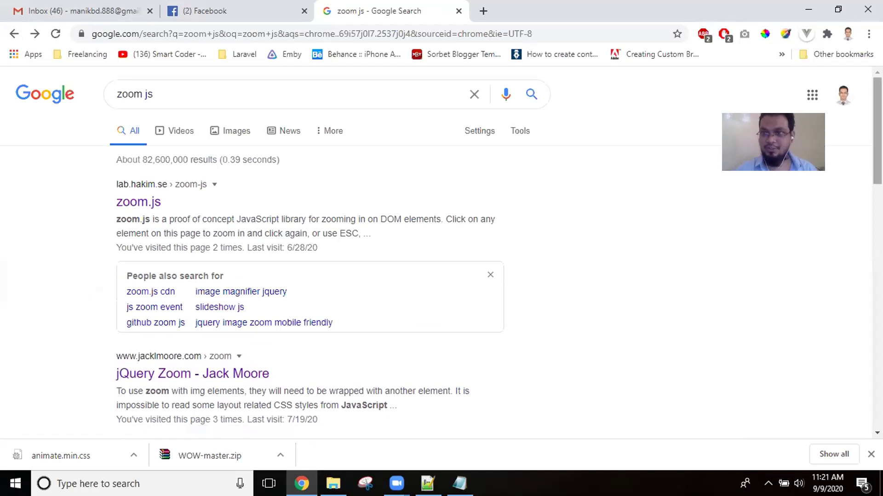
scroll(308, 253, "down", 4)
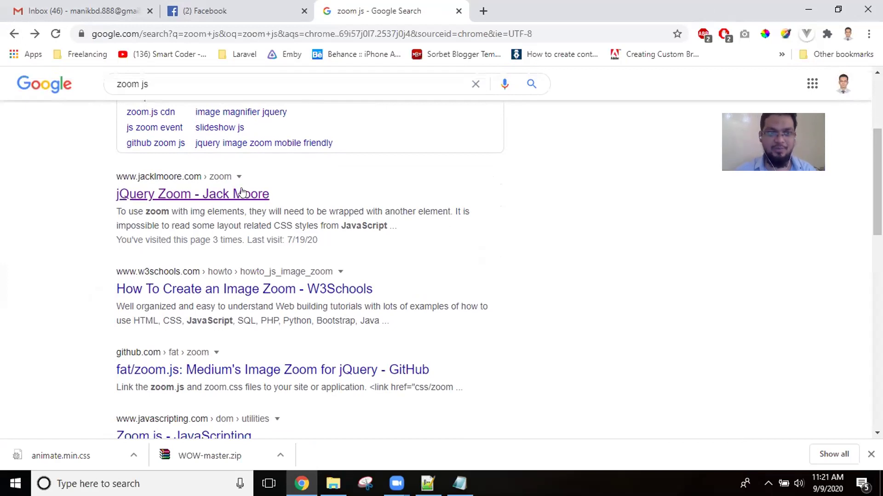
left_click(266, 198)
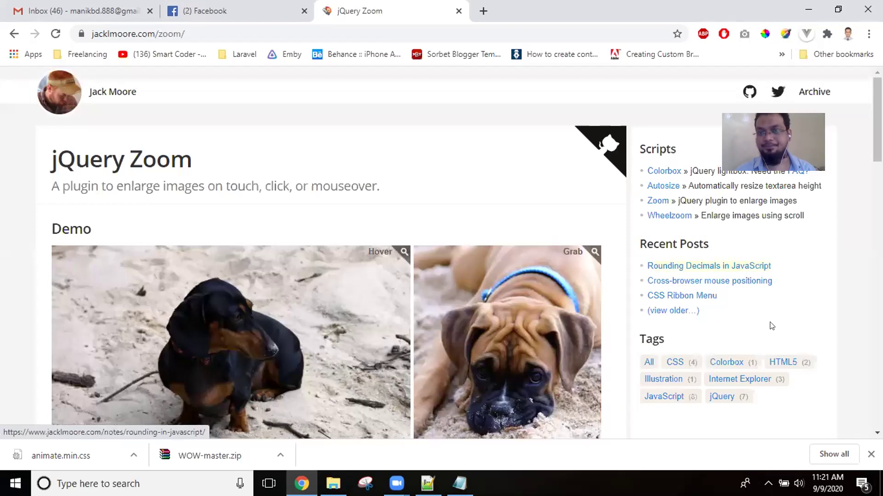
Step: Try the Hover and Grab image demos on the jQuery Zoom page and read through its table of options
scroll(331, 253, "down", 3)
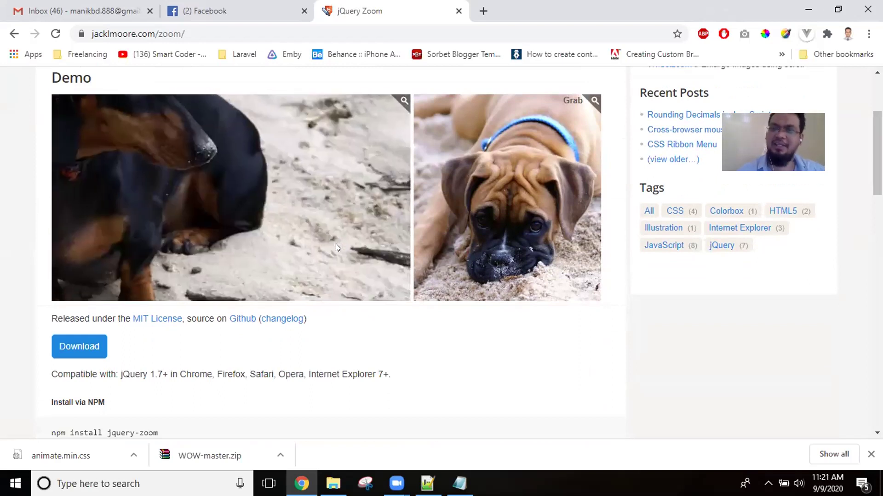
left_click_drag(542, 186, 496, 273)
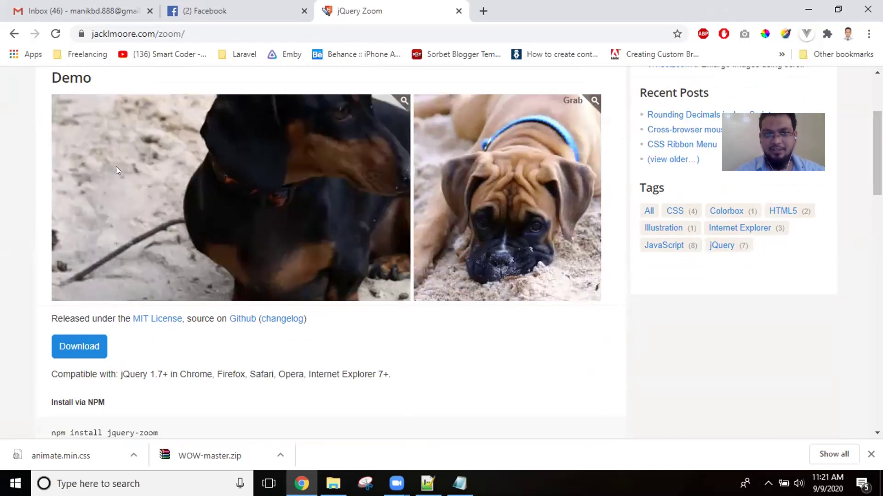
left_click_drag(532, 187, 551, 187)
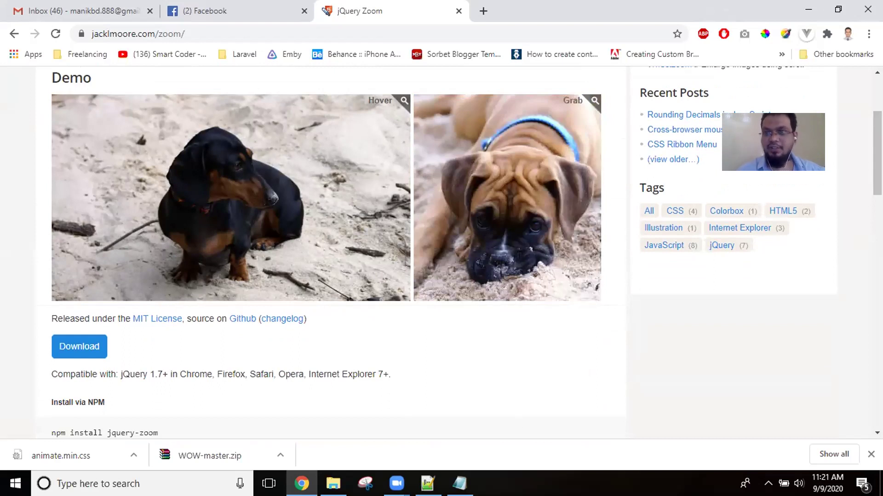
left_click_drag(877, 154, 877, 372)
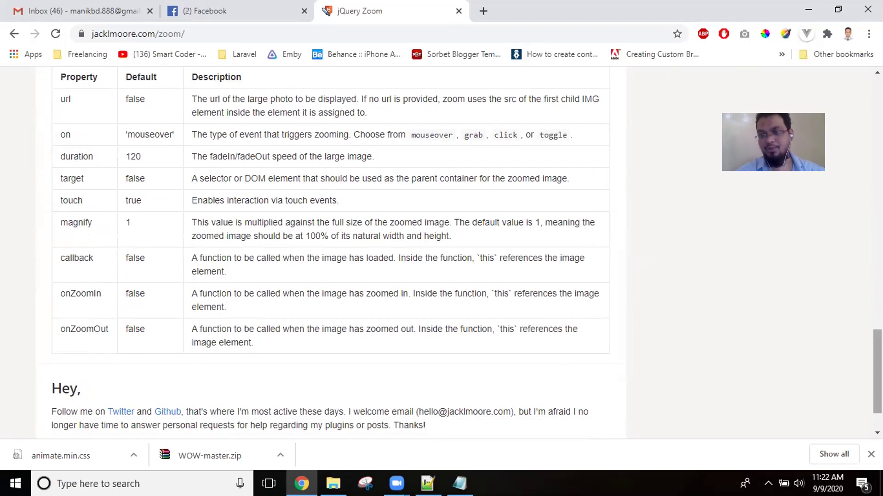
Step: Return to the start of the jQuery Zoom page, close it and open a blank browser tab
left_click_drag(877, 371, 877, 120)
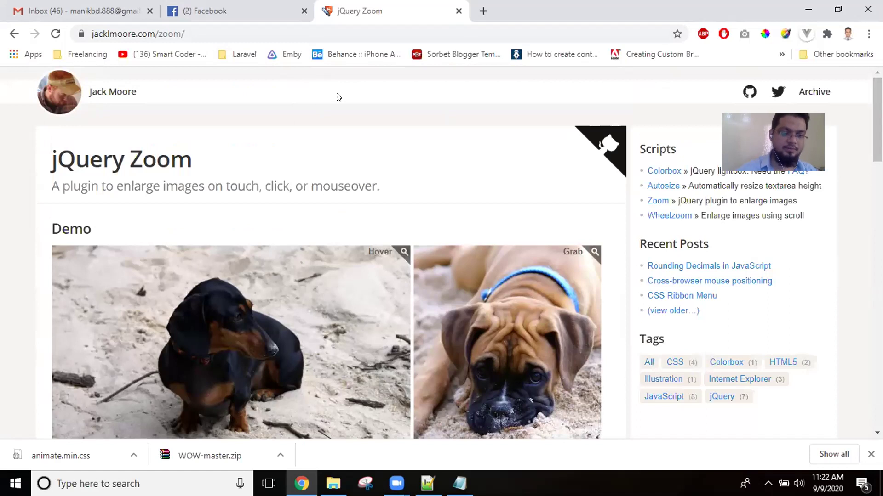
key("ctrl+w")
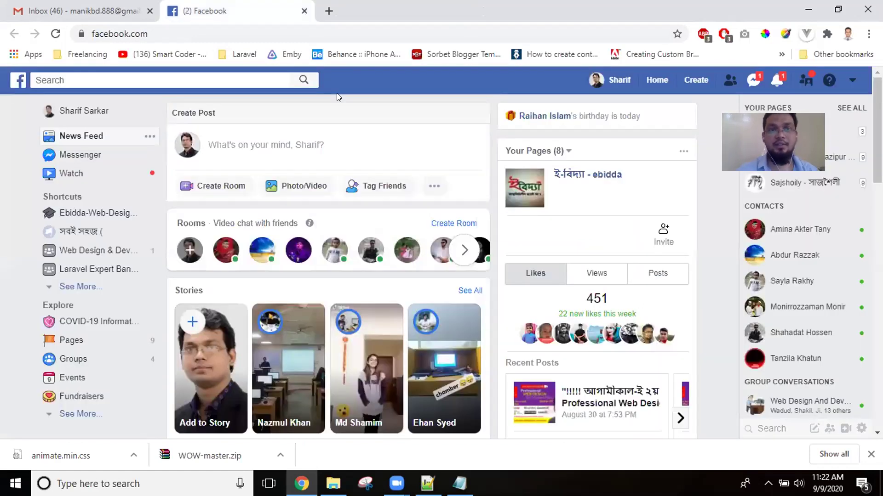
key("ctrl+t")
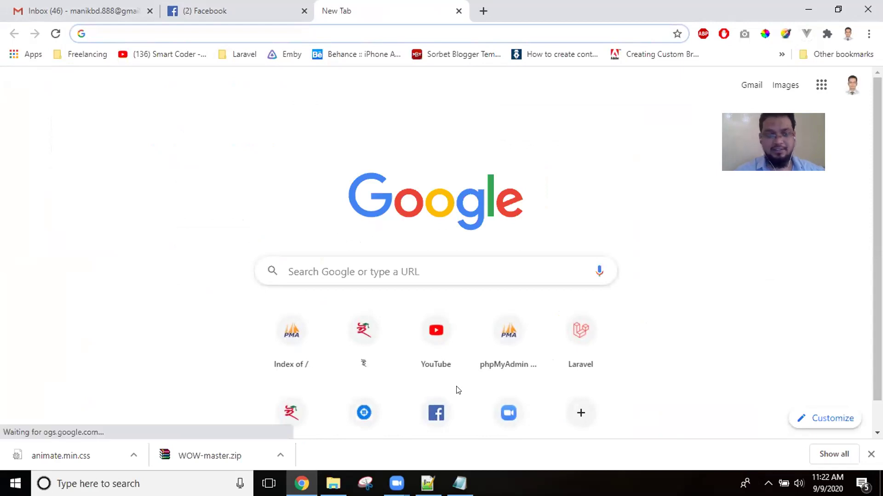
Step: Permanently delete the isotop HTML file from the class33 folder of Tangail Batch 01 in File Explorer
left_click(333, 484)
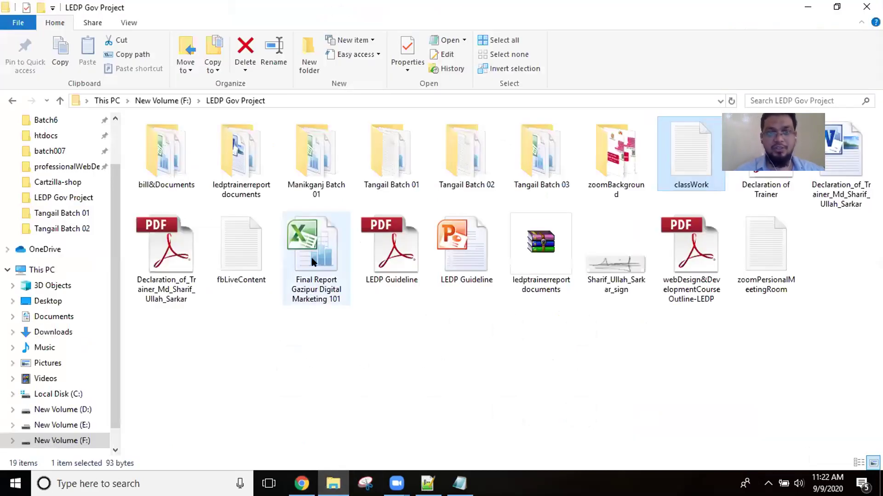
left_click(376, 140)
double_click(376, 141)
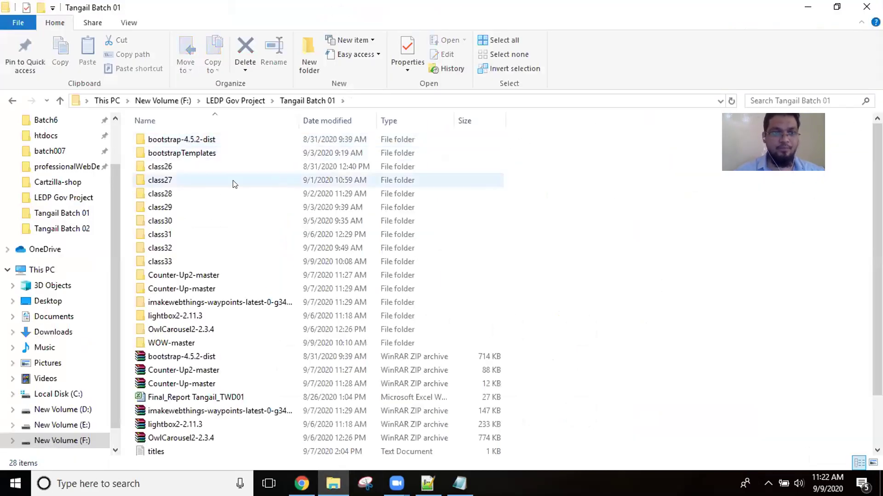
left_click(209, 268)
double_click(210, 266)
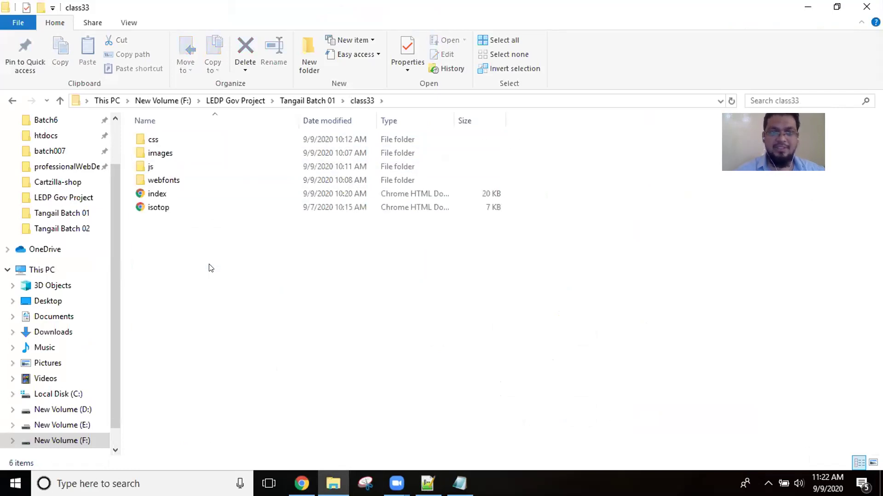
left_click(260, 210)
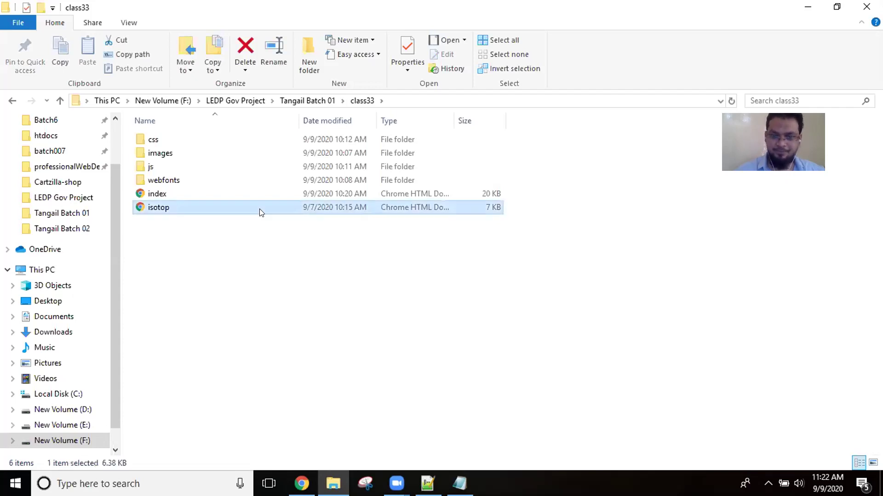
key("shift+Delete")
key("Return")
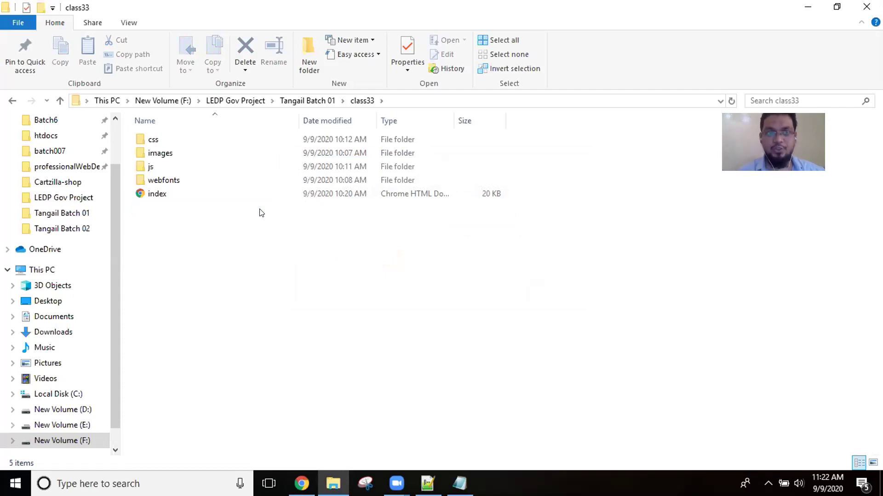
Step: Extract the 10,611 KB template archive in the smartTemplate folder of Manikganj Batch 01 into its own named folder
left_click(315, 101)
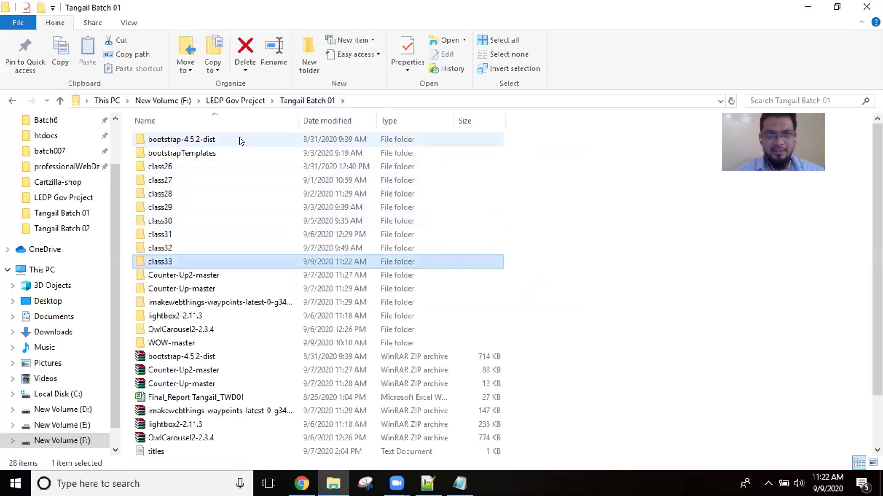
left_click(247, 104)
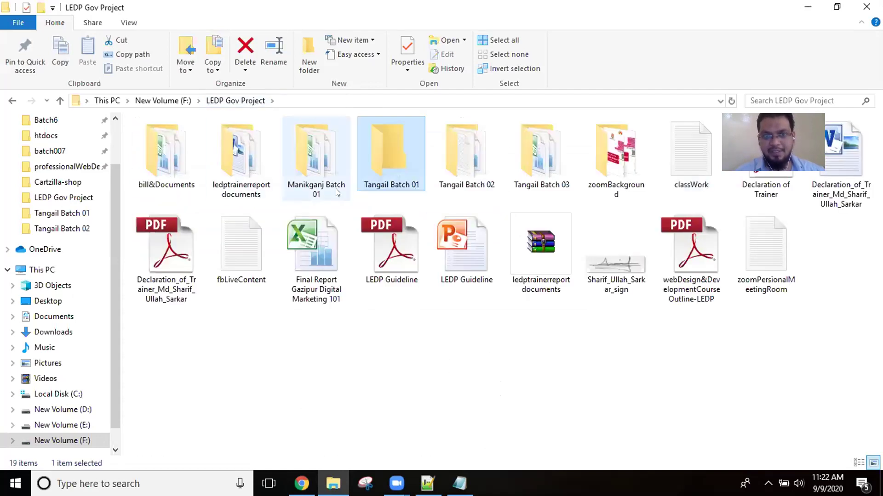
double_click(311, 167)
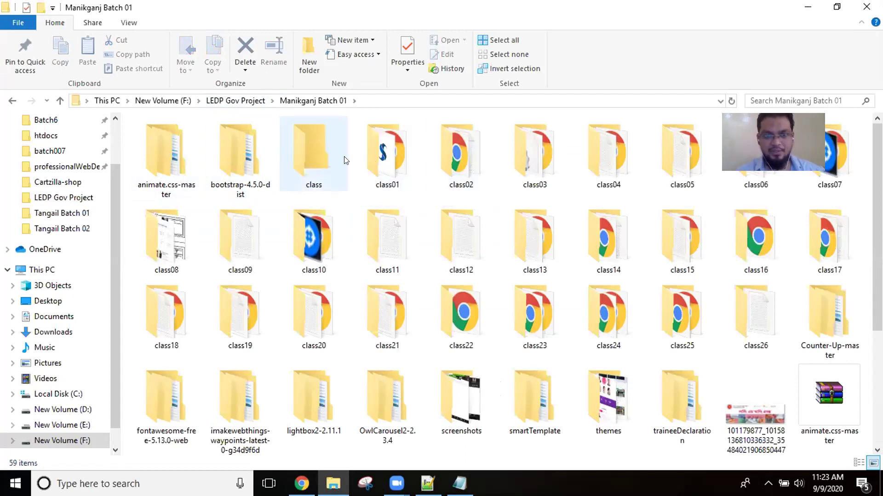
double_click(540, 407)
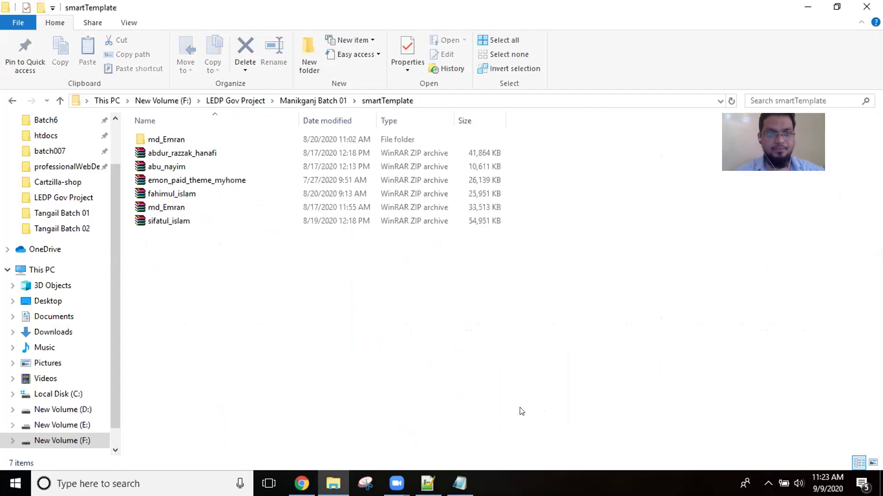
right_click(224, 171)
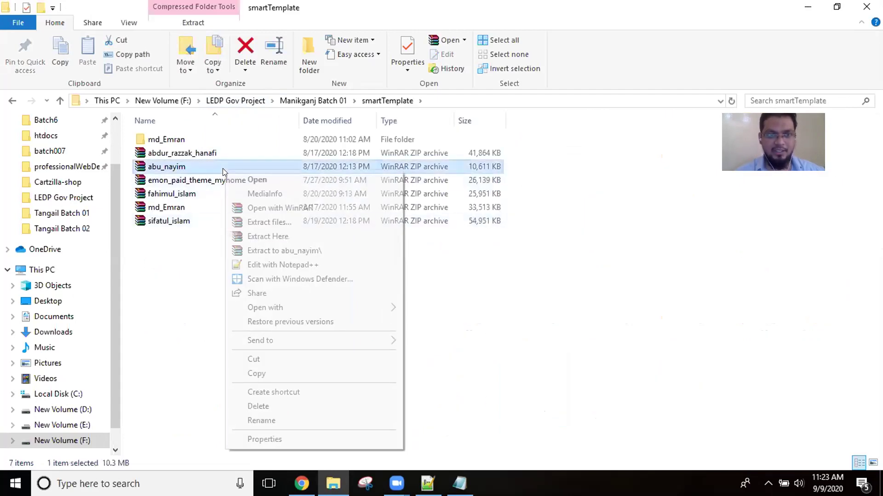
left_click(275, 252)
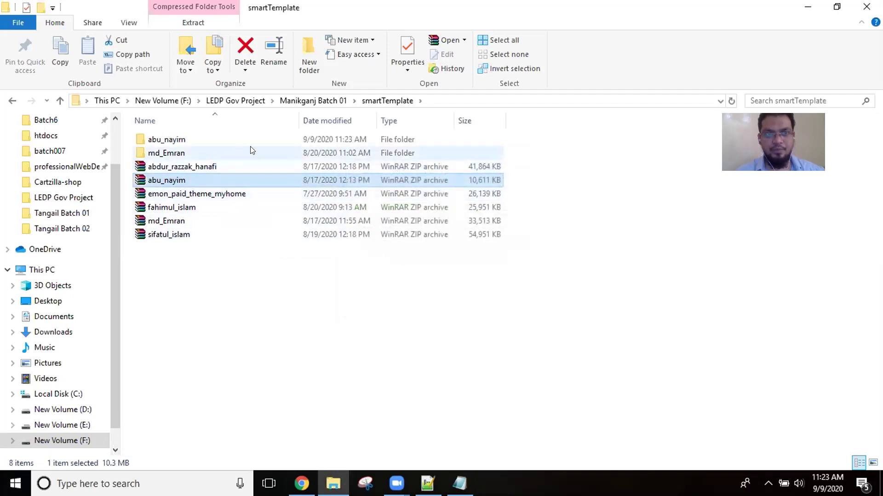
Step: Preview section1 from the extracted "my theme" folder in Chrome, then close the page
double_click(250, 137)
double_click(250, 137)
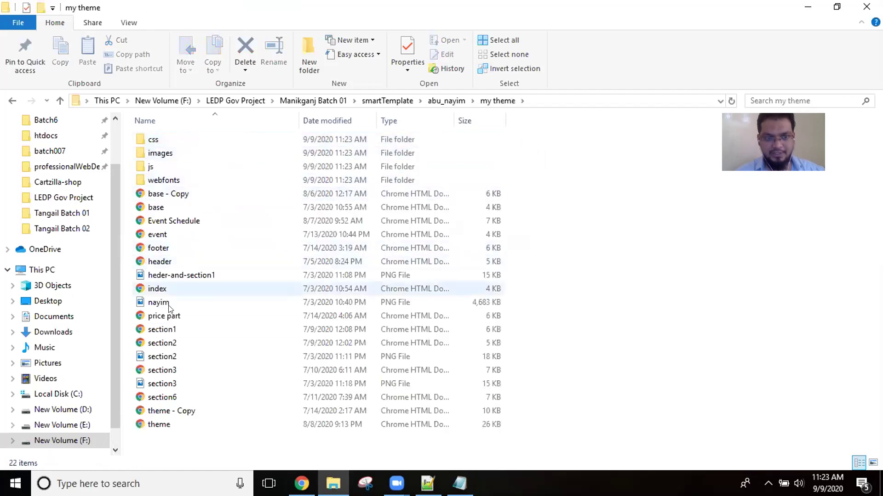
double_click(180, 330)
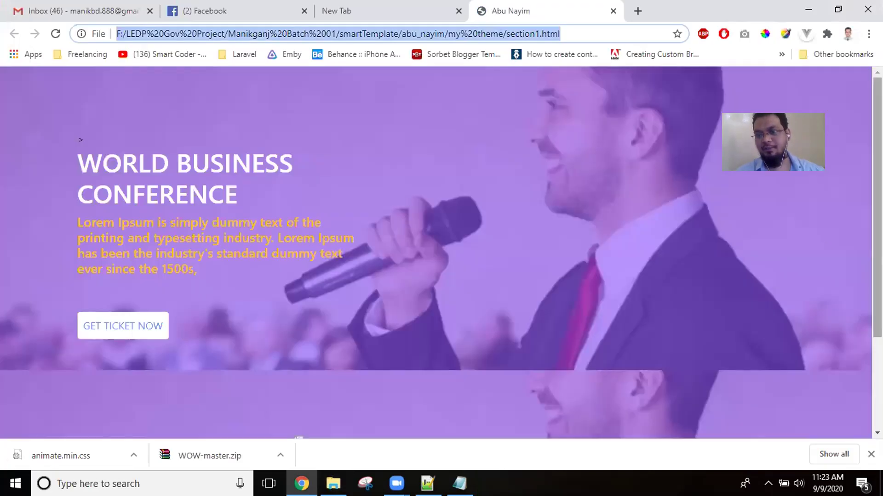
mouse_move(878, 207)
left_mouse_down()
mouse_move(877, 297)
mouse_move(877, 207)
left_mouse_up()
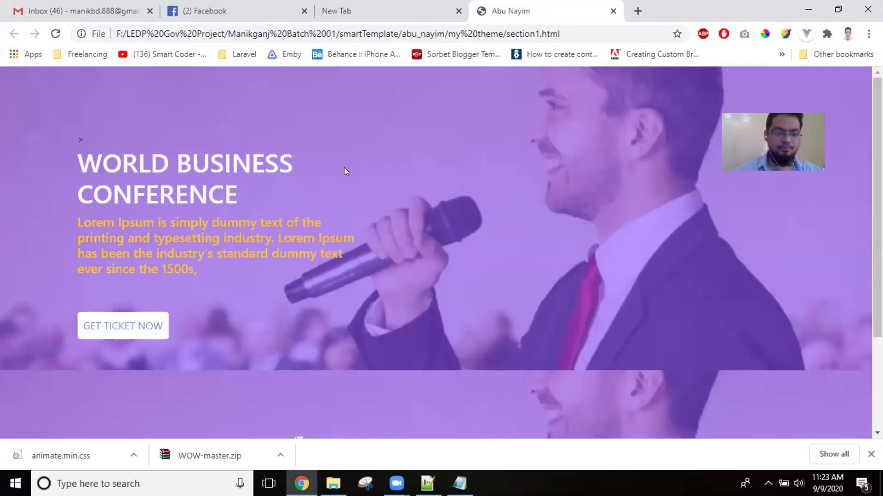
key("ctrl+w")
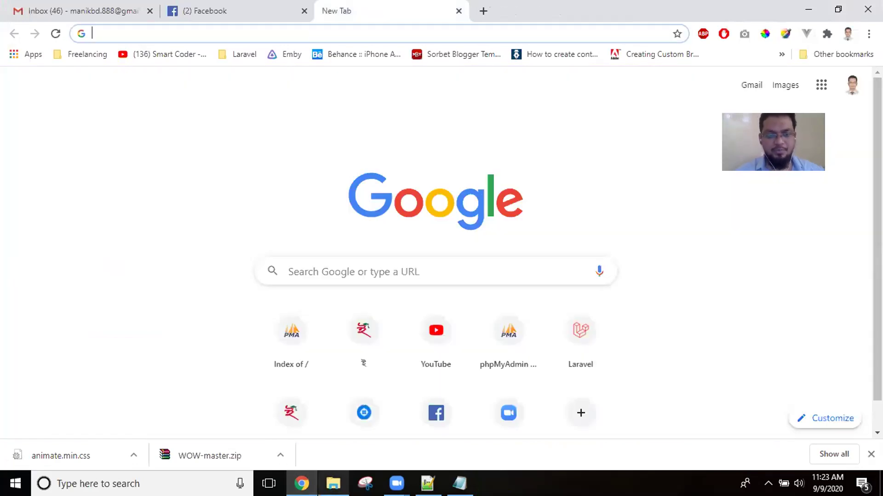
Step: Preview the index and base pages from the "my theme" folder in turn, closing each one
left_click(333, 483)
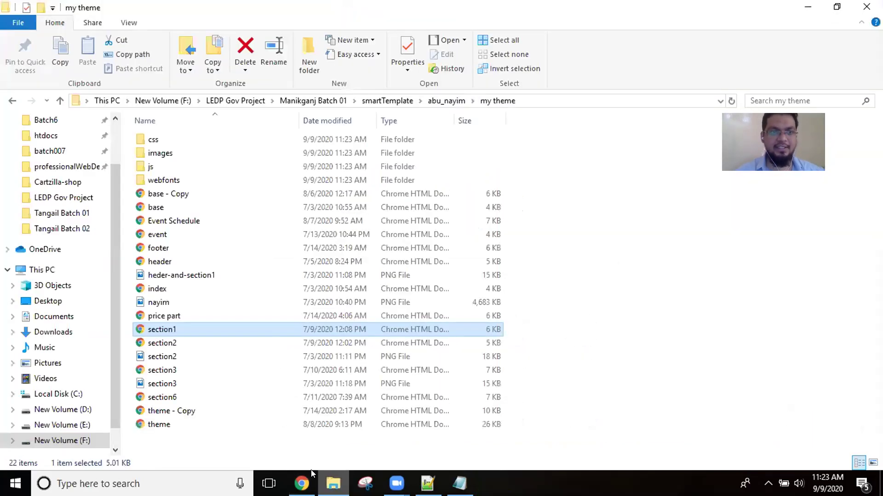
double_click(177, 288)
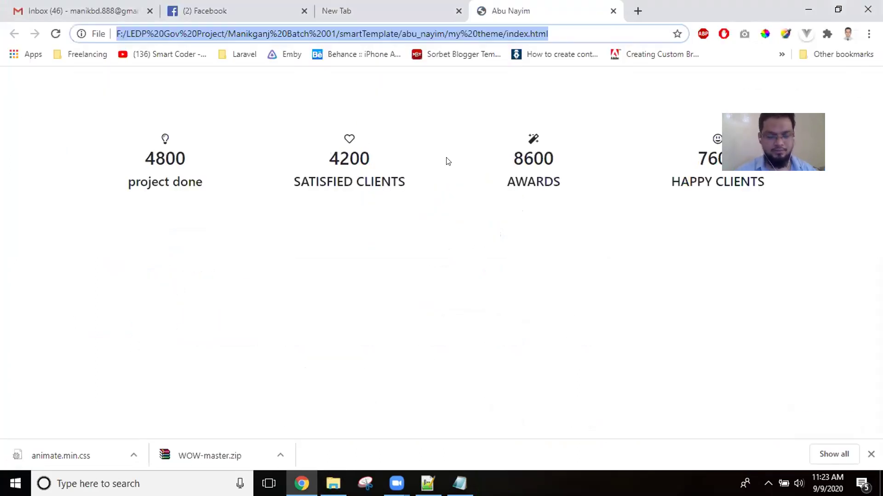
key("ctrl+w")
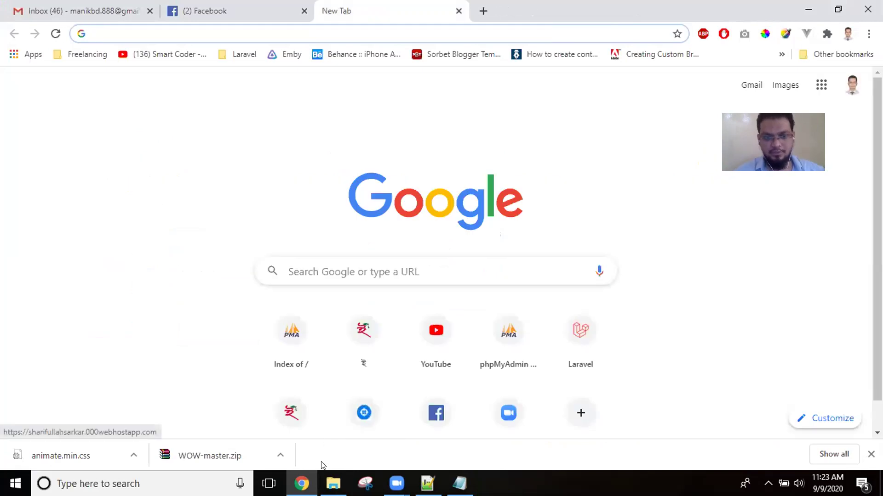
left_click(333, 483)
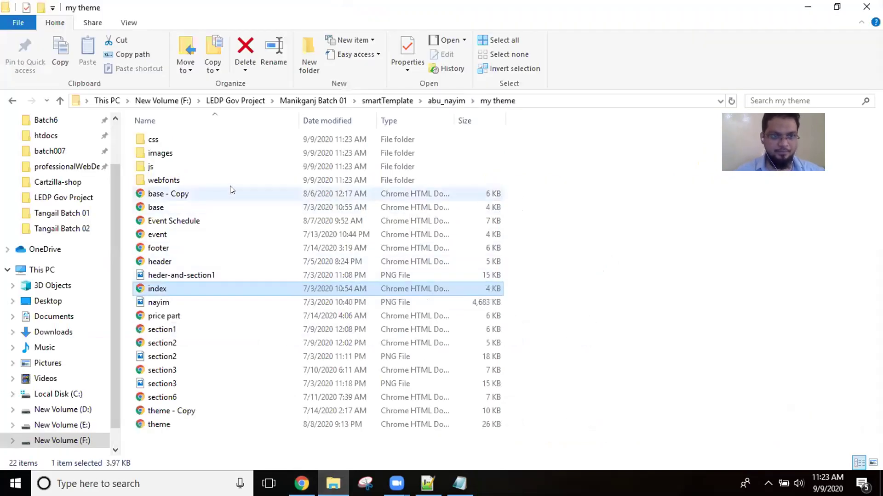
double_click(218, 213)
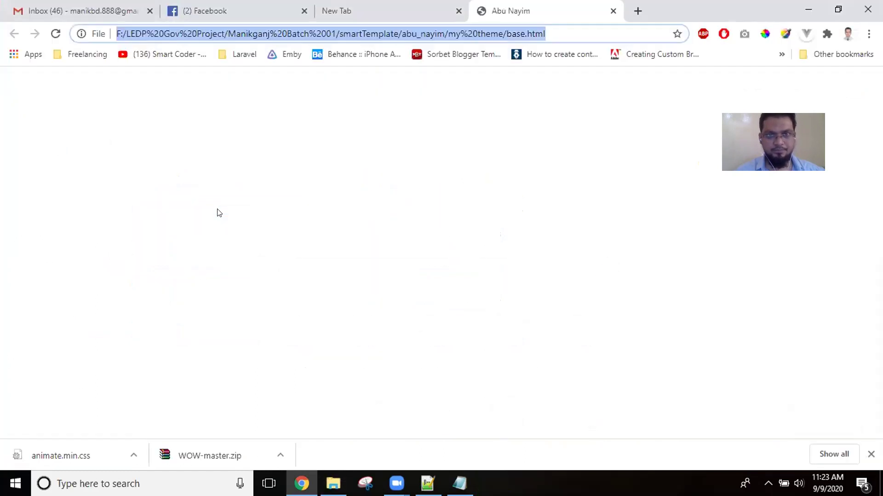
key("ctrl+w")
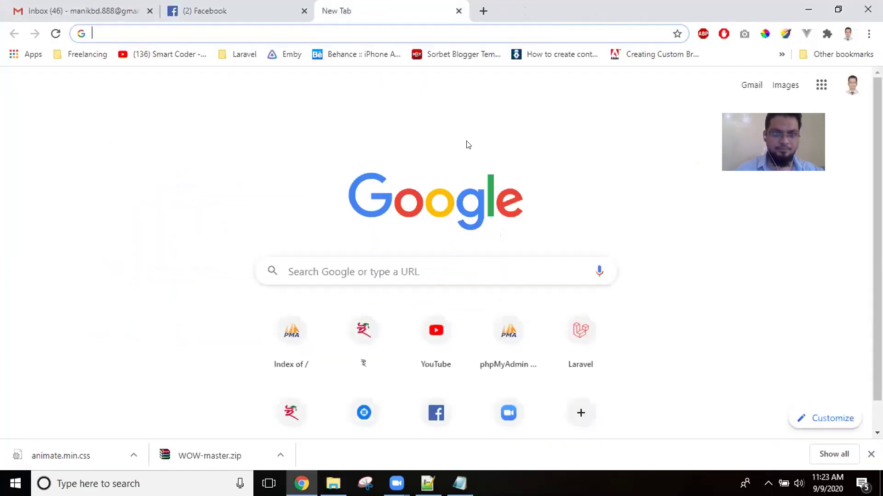
Step: Open the theme page from the "my theme" folder and check the hover effect on its speaker cards
left_click(333, 483)
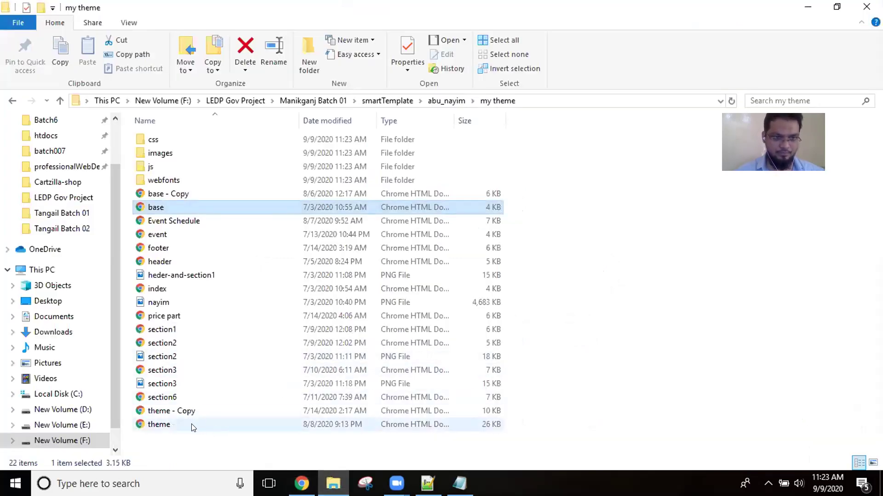
double_click(191, 424)
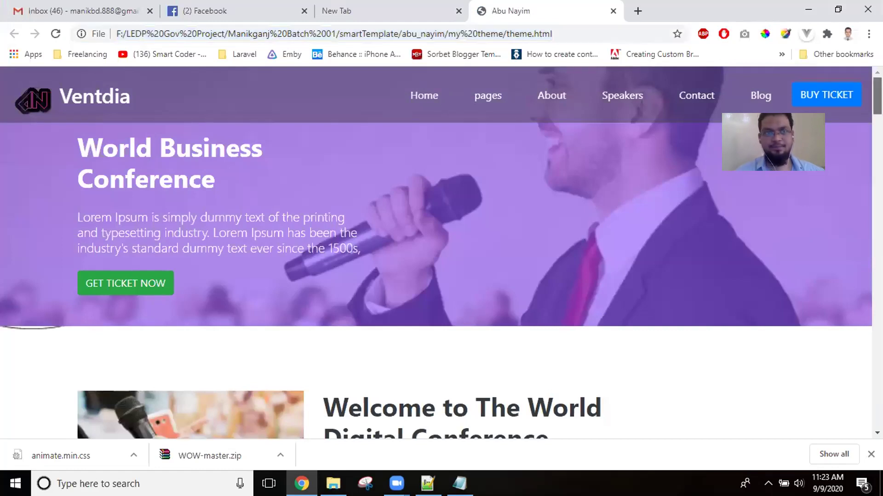
scroll(437, 253, "down", 3)
scroll(437, 253, "down", 6)
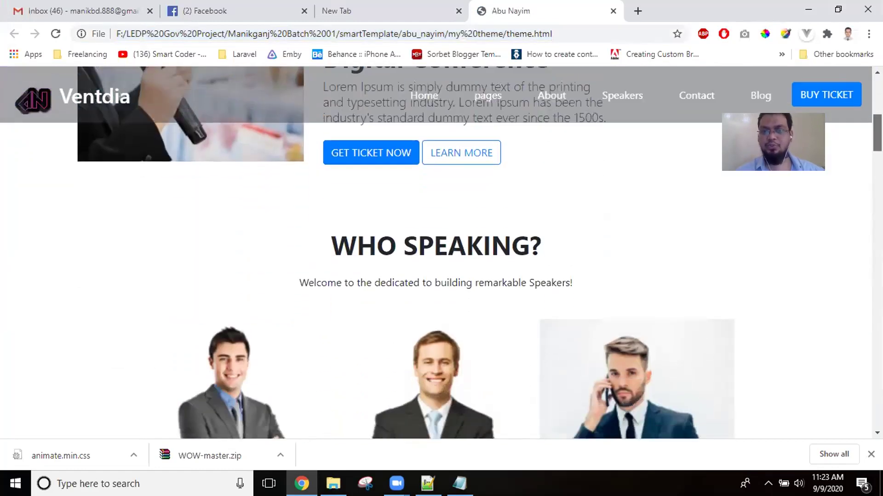
scroll(436, 253, "down", 2)
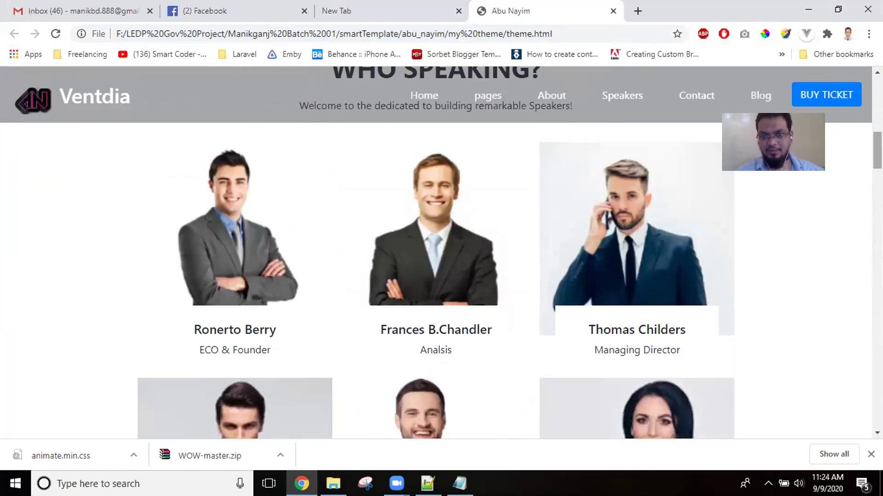
mouse_move(458, 239)
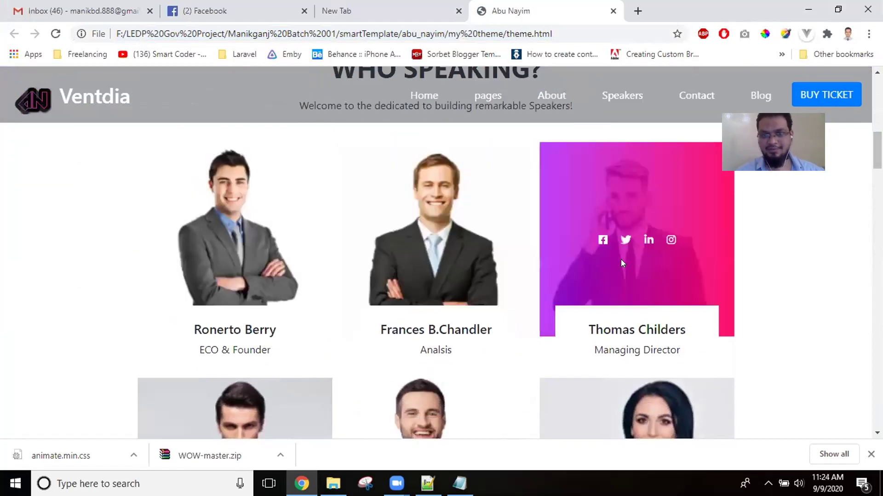
mouse_move(655, 263)
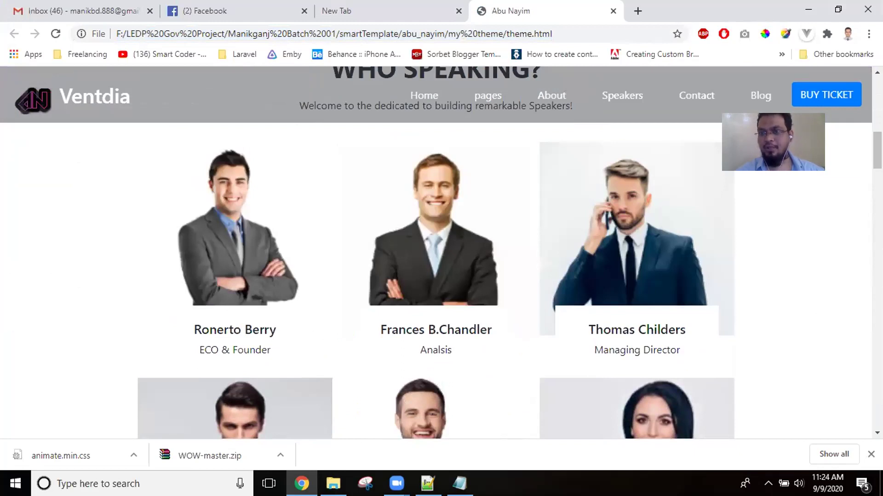
Step: Examine the rest of the theme page, from the event schedule and ticket prices through sponsors and blog to the newsletter footer
scroll(436, 253, "down", 10)
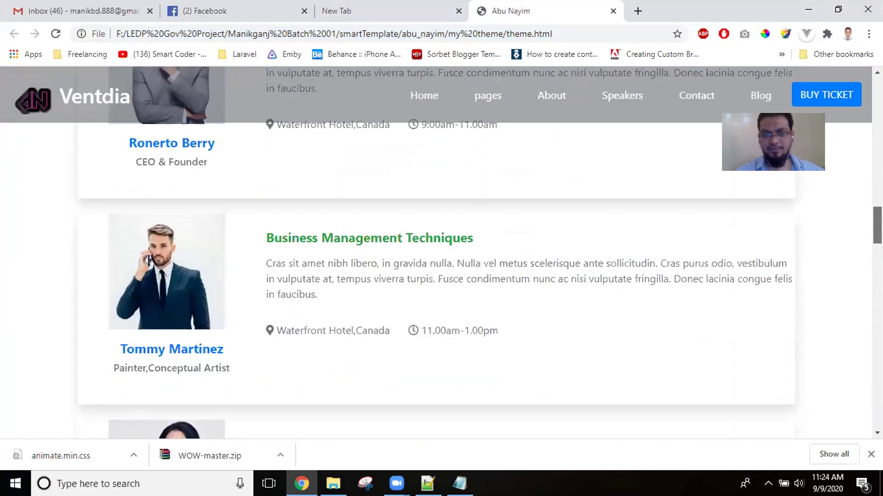
scroll(180, 201, "down", 2)
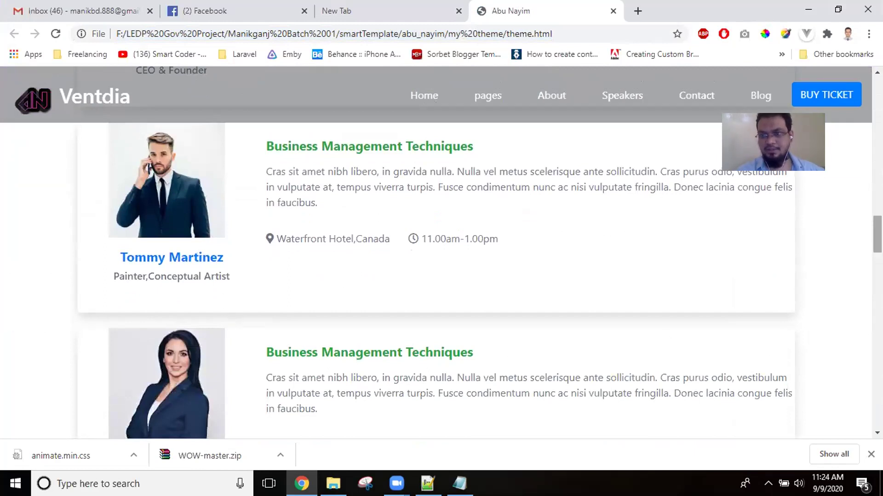
scroll(435, 253, "down", 10)
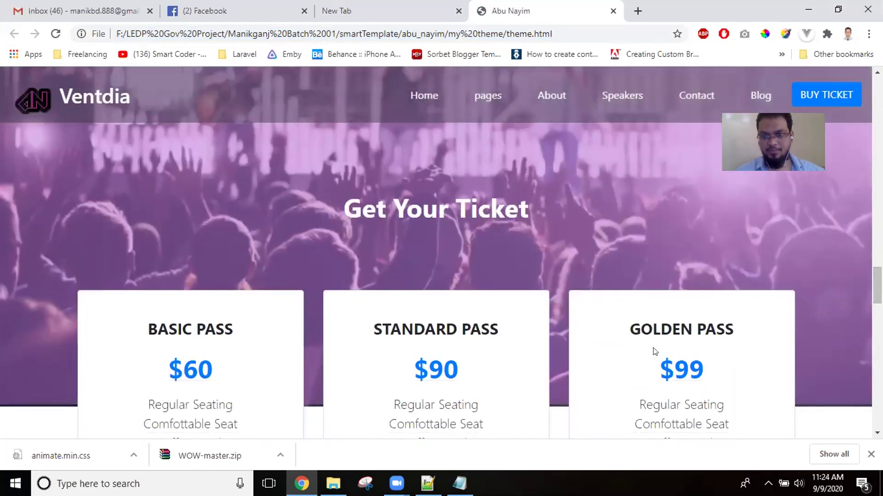
scroll(552, 276, "down", 5)
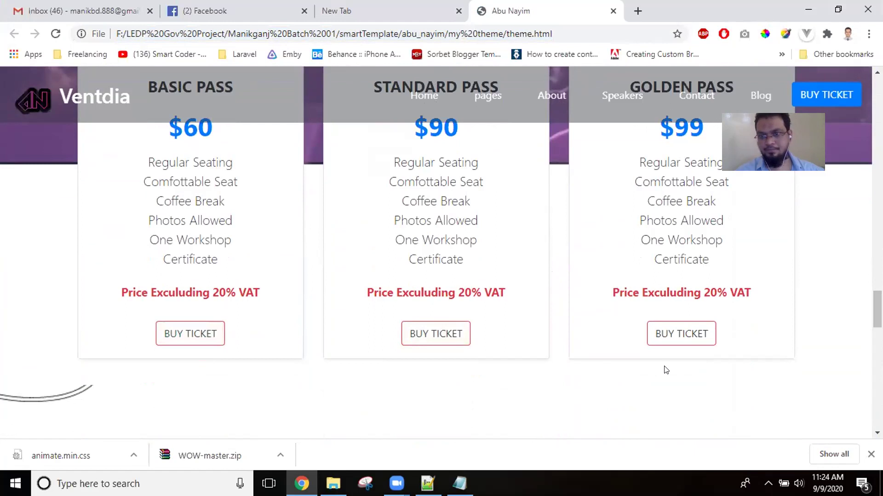
scroll(803, 317, "down", 6)
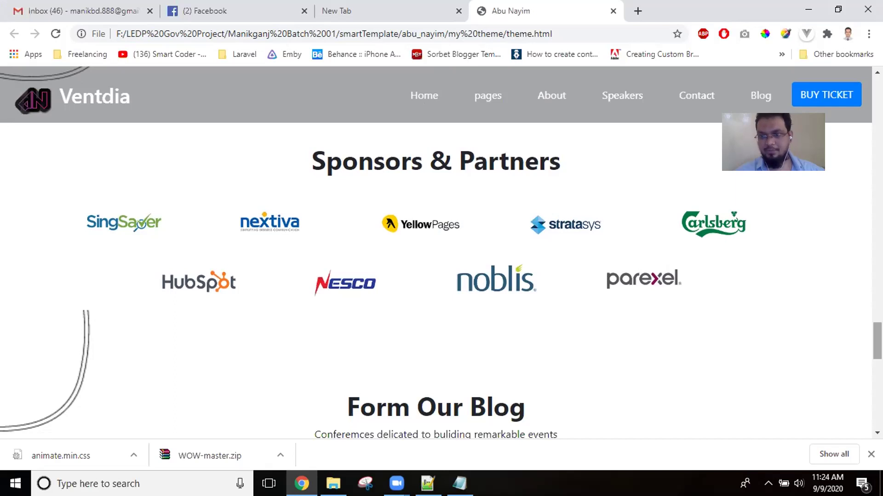
scroll(440, 253, "down", 5)
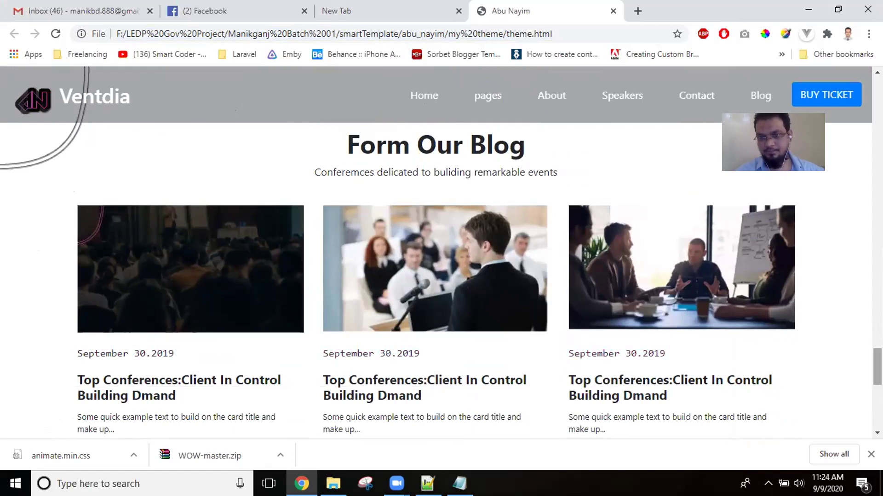
scroll(749, 363, "down", 3)
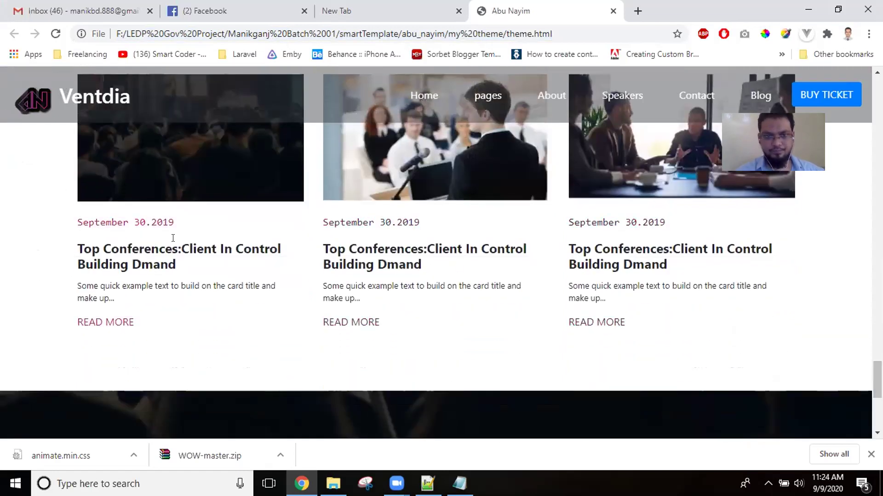
left_click_drag(877, 380, 877, 409)
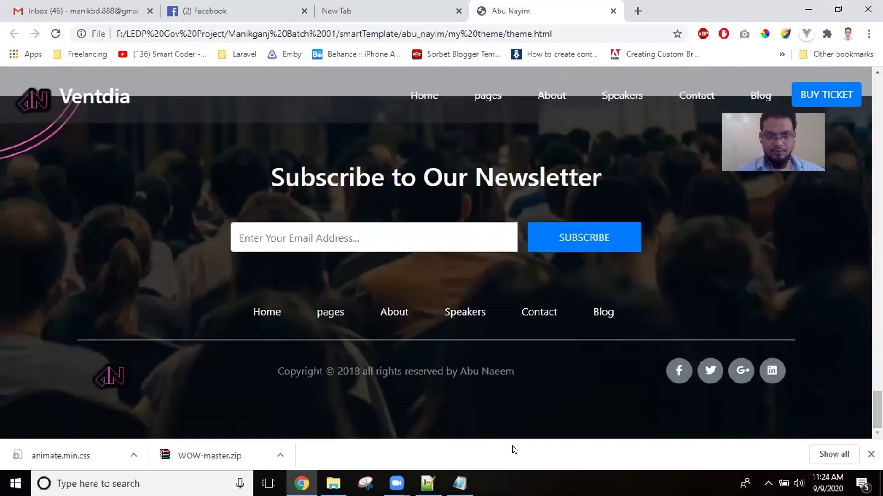
Step: Open style.css from the css folder of "my theme" in Notepad++, review its rules and close the file
left_click(333, 483)
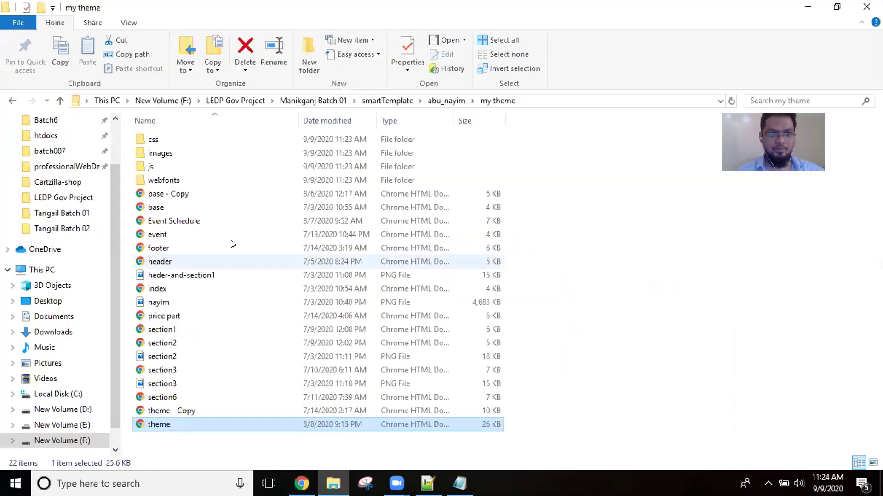
double_click(168, 140)
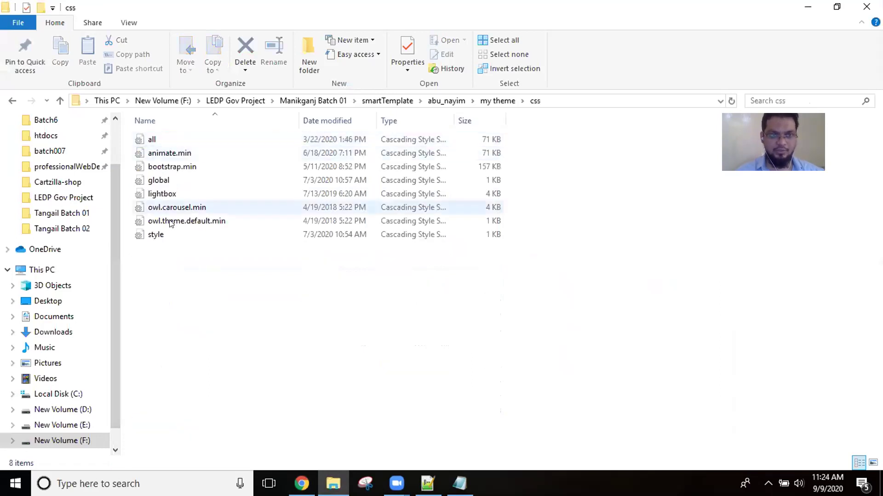
right_click(182, 234)
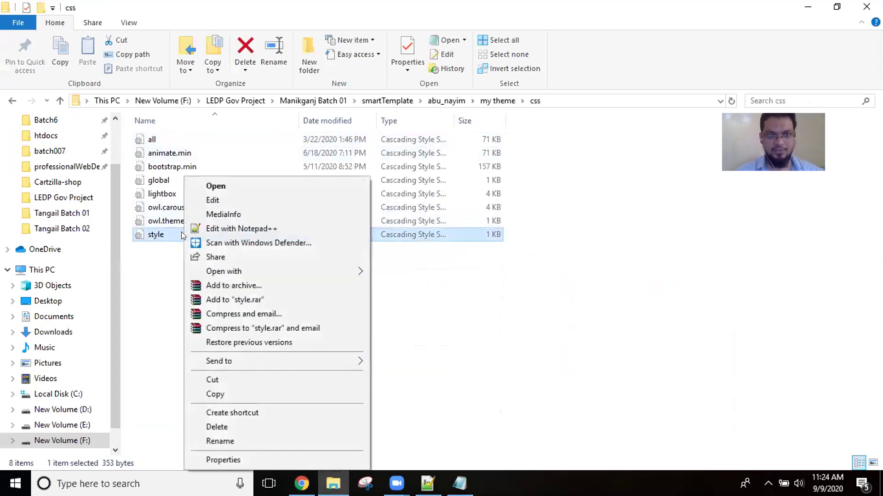
left_click(228, 228)
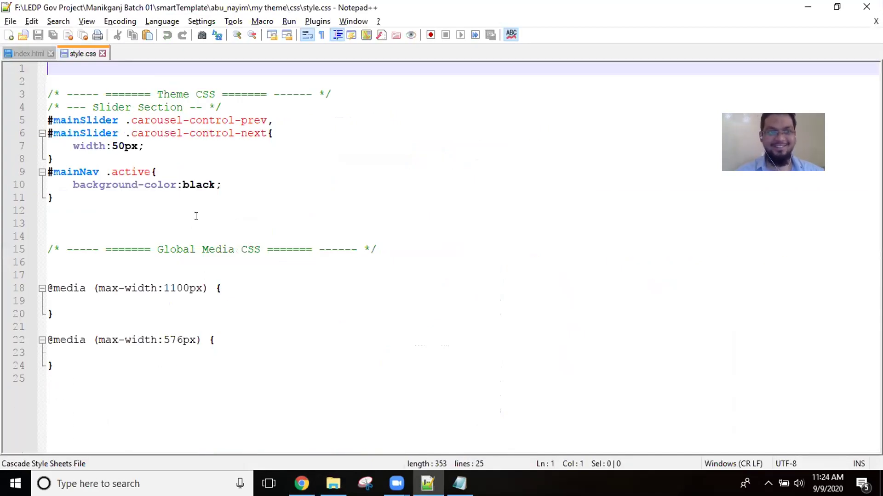
left_click(103, 53)
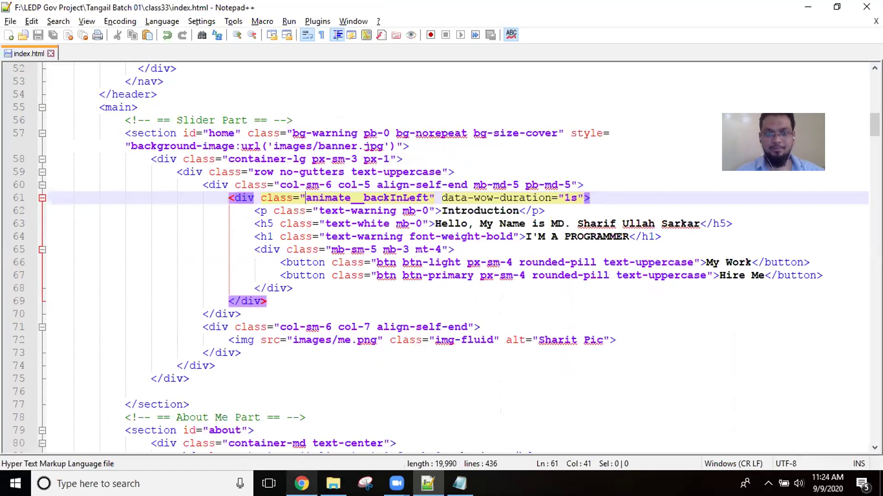
Step: Launch the XAMPP Control Panel and start the Apache and MySQL modules
mouse_move(301, 484)
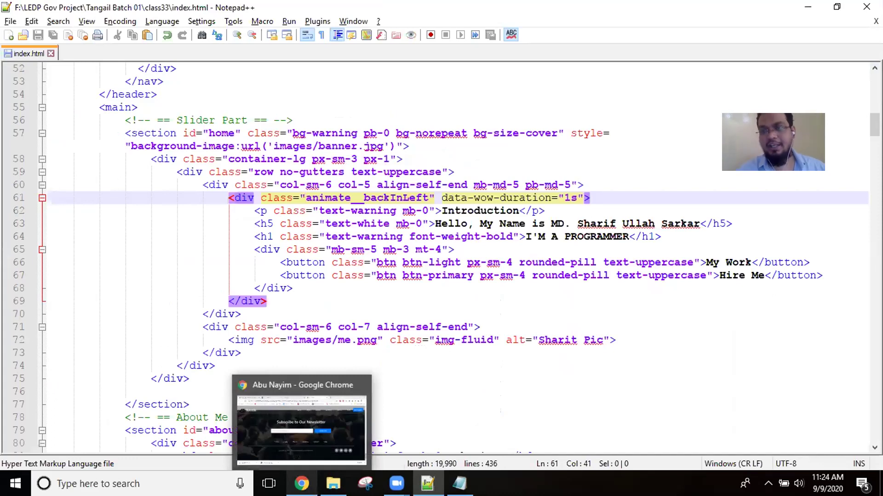
mouse_move(333, 483)
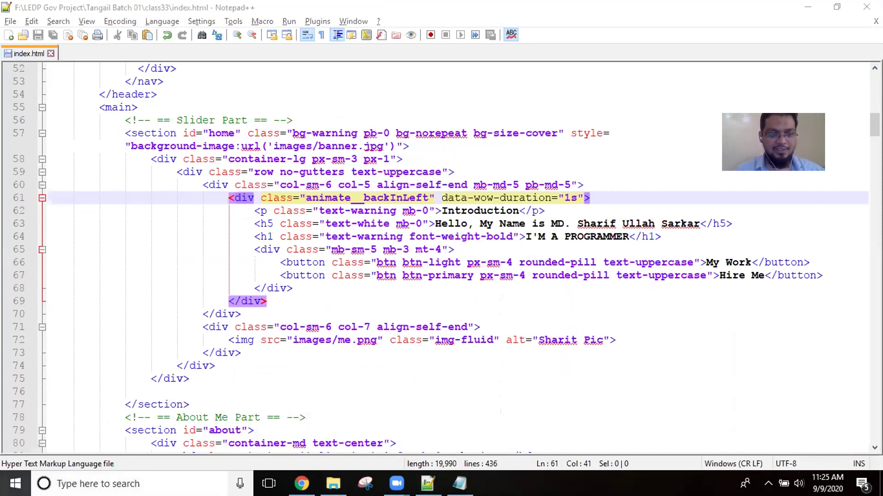
key("super")
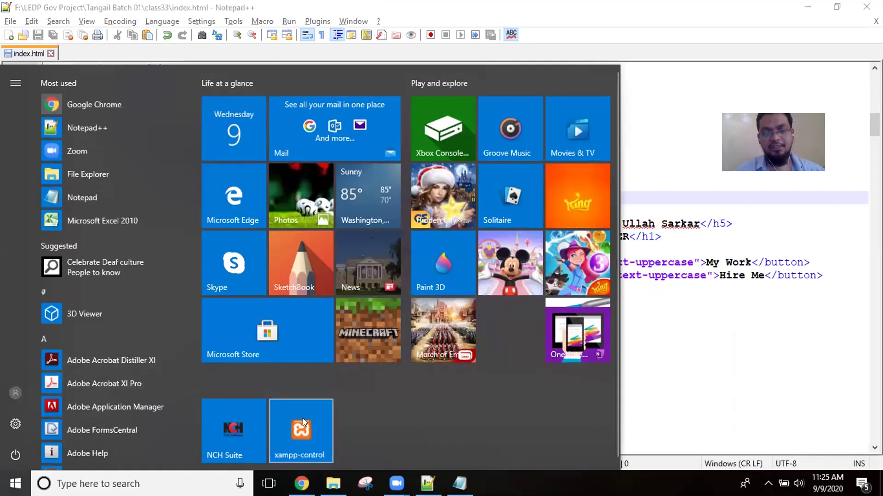
left_click(303, 418)
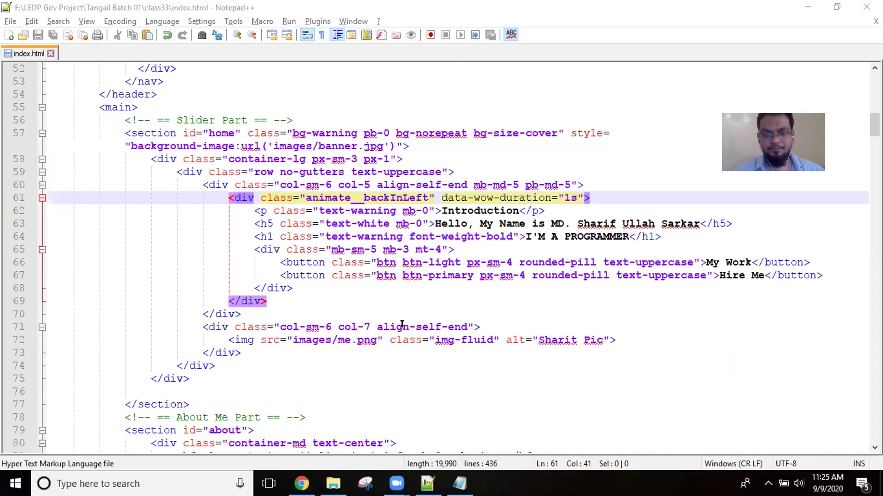
left_click(420, 151)
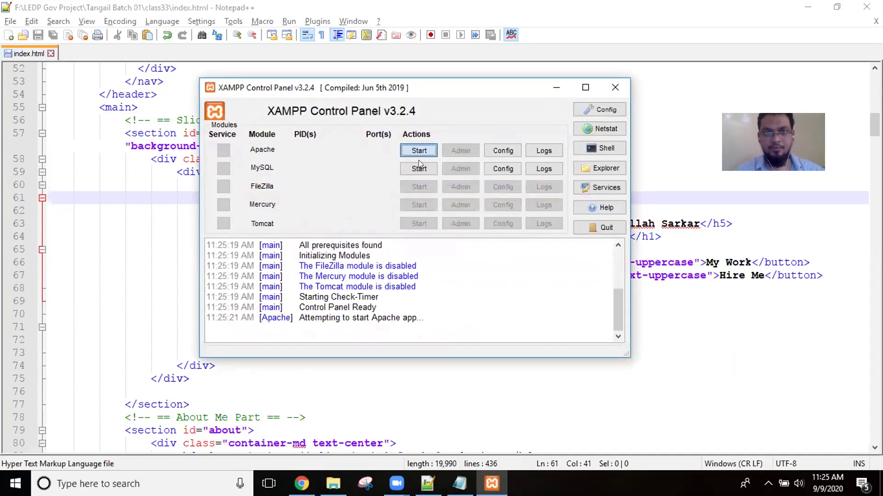
left_click(419, 169)
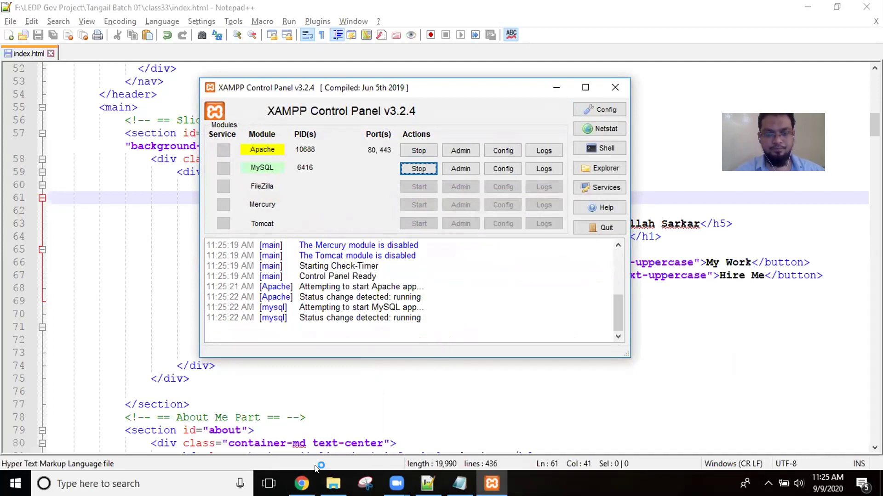
Step: Load localhost in Chrome's blank tab and open the smartTradersCMS project from the directory index
left_click(301, 484)
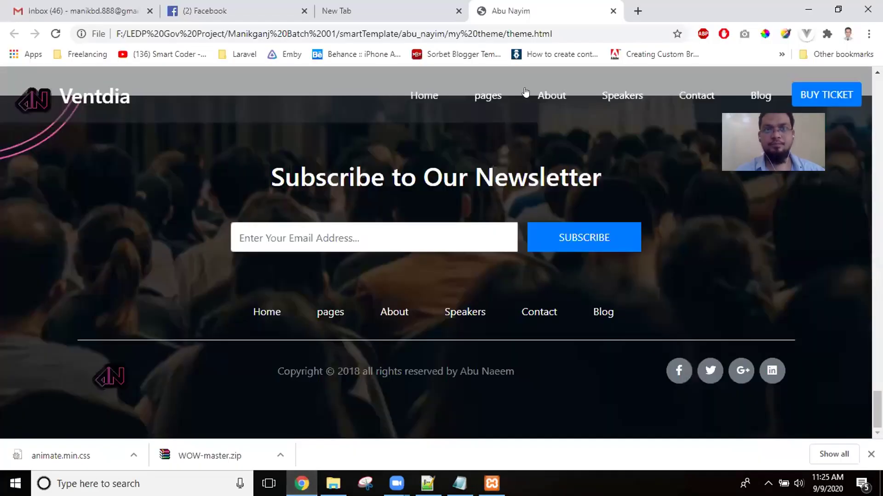
left_click(308, 19)
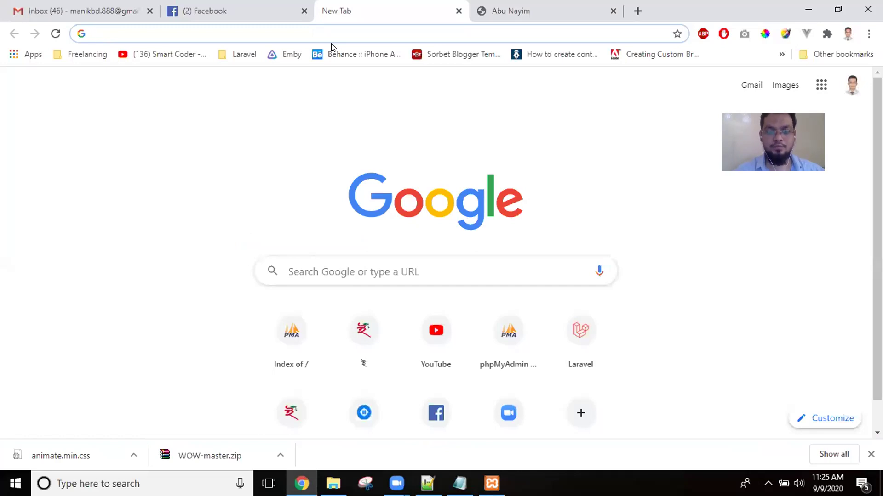
type("localhost")
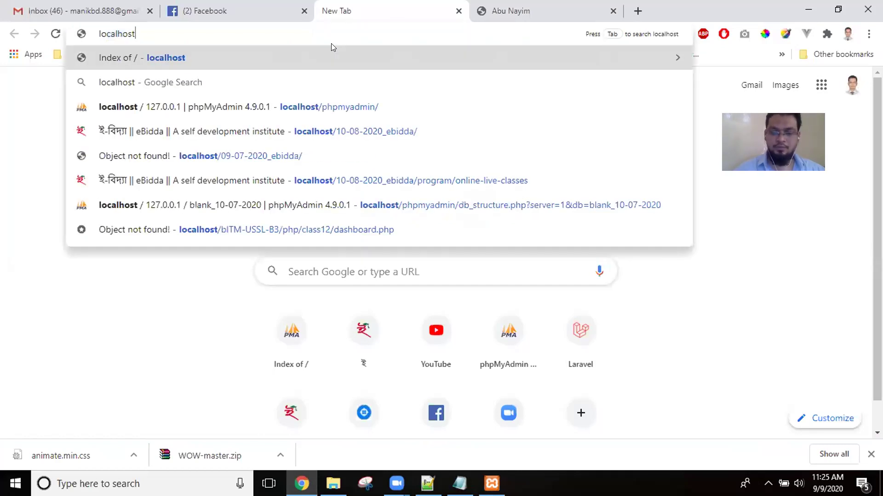
key("Return")
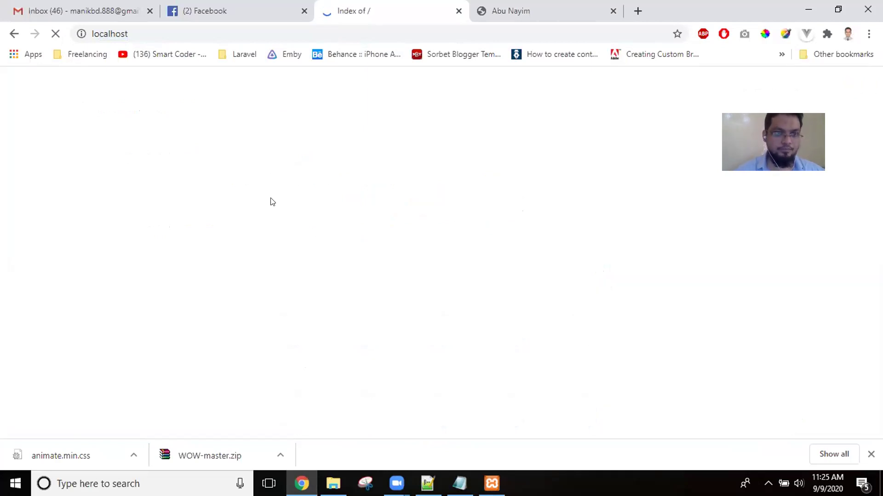
scroll(272, 201, "down", 4)
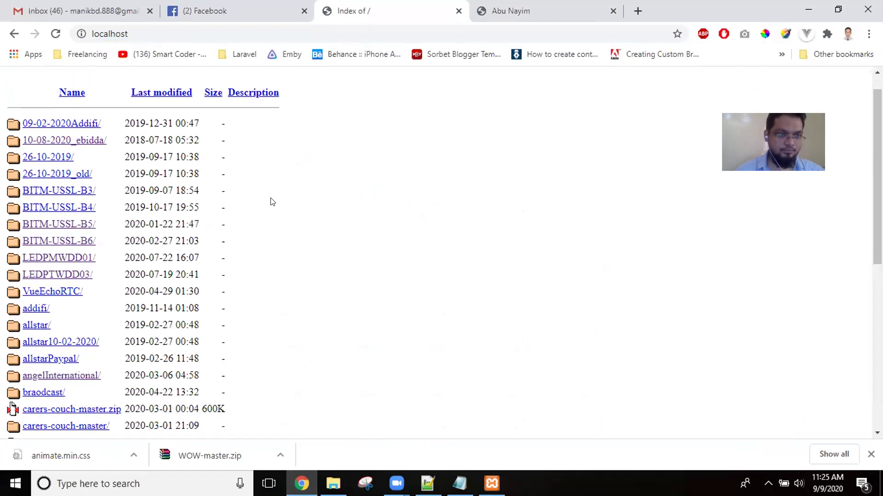
scroll(272, 201, "down", 3)
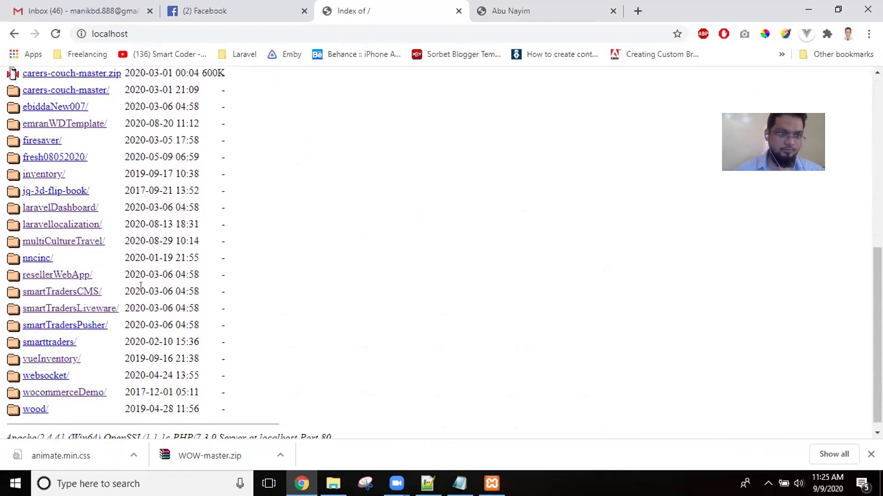
left_click(71, 297)
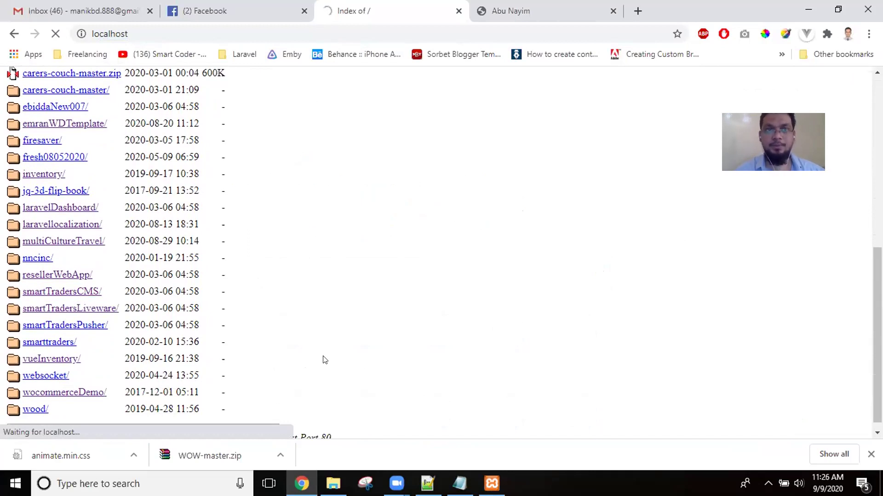
Step: Switch to Facebook, check the notifications list and close it
left_click(207, 11)
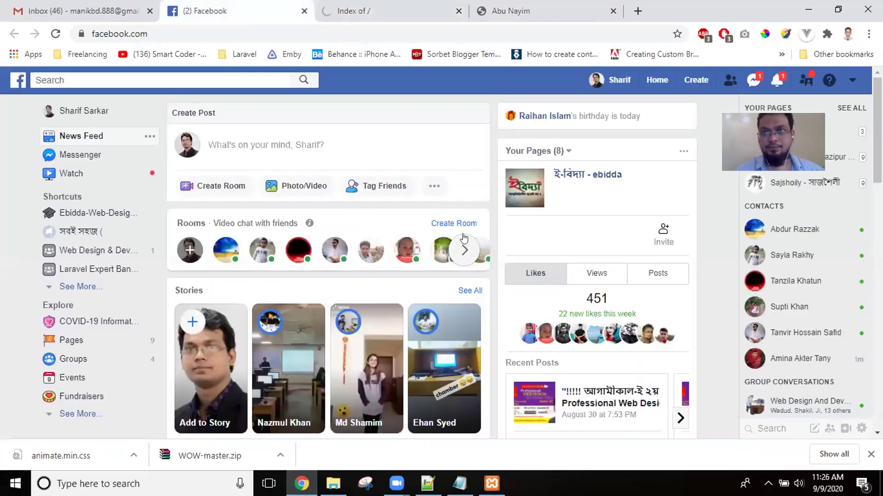
left_click(775, 85)
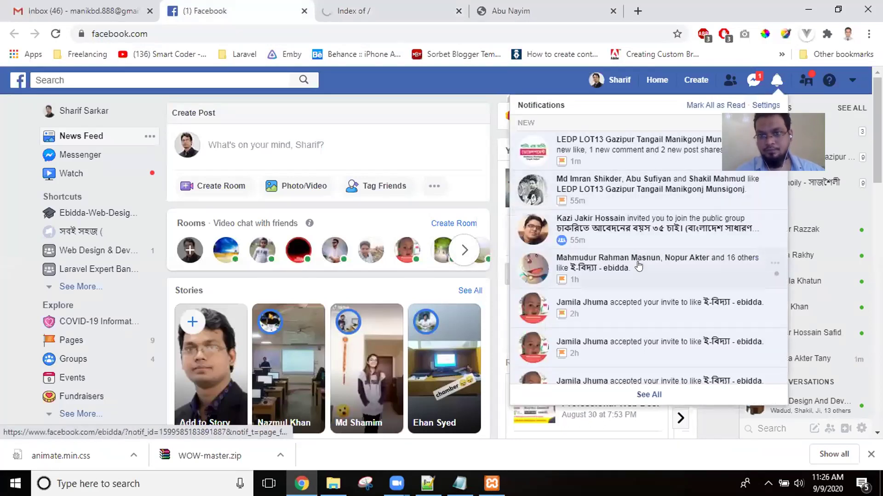
left_click(776, 81)
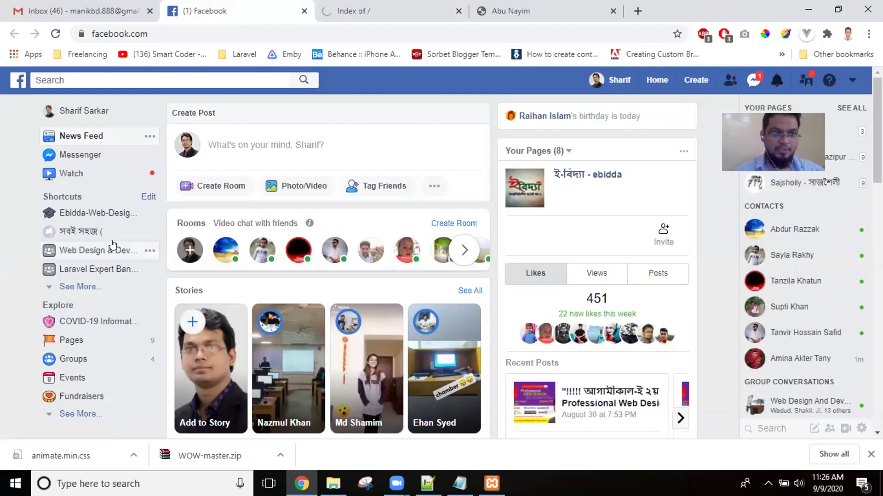
Step: Open the Ebidda-Web-Designer-Group, unmute the "#project 1" homework video in the feed and expand it to its own page
left_click(96, 213)
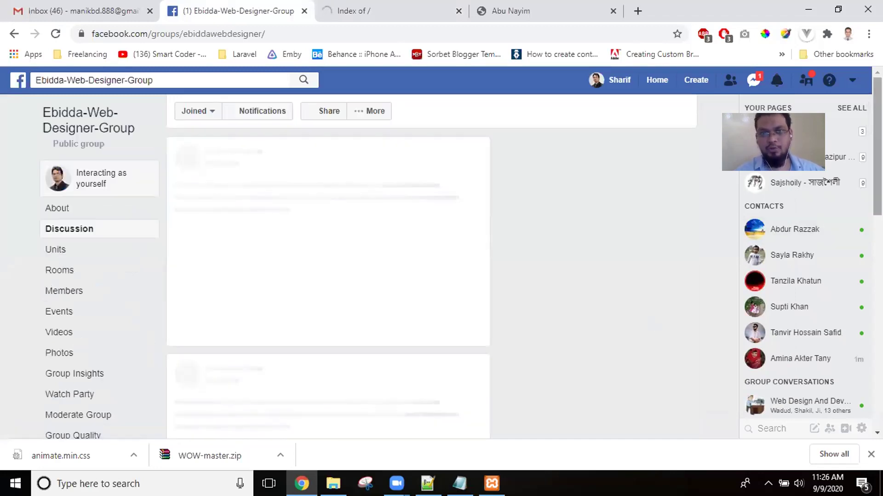
scroll(328, 230, "down", 3)
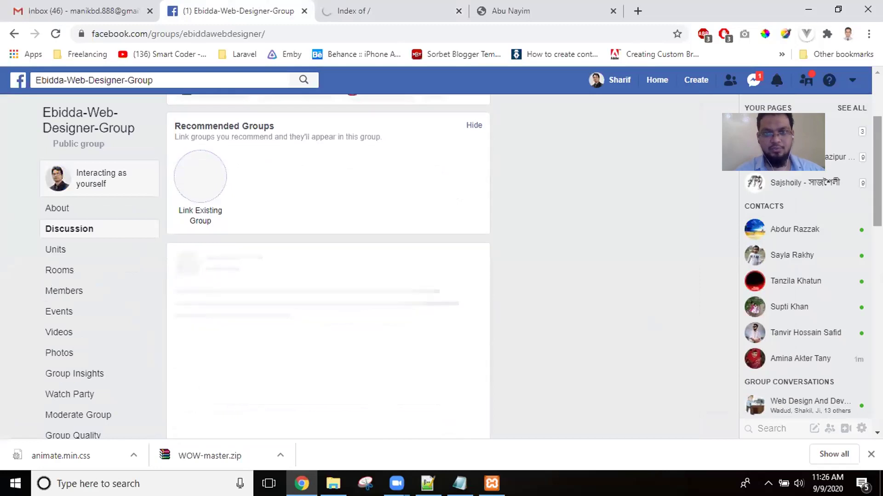
scroll(328, 267, "down", 5)
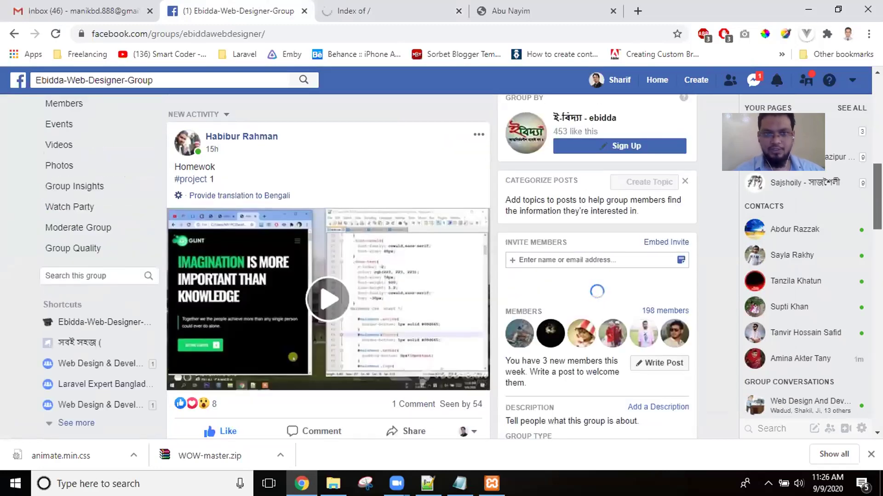
scroll(328, 267, "down", 2)
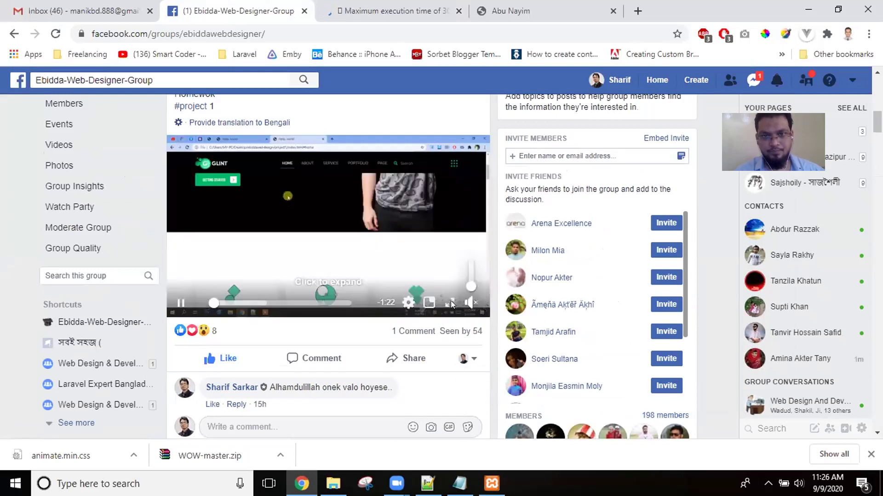
left_click(469, 303)
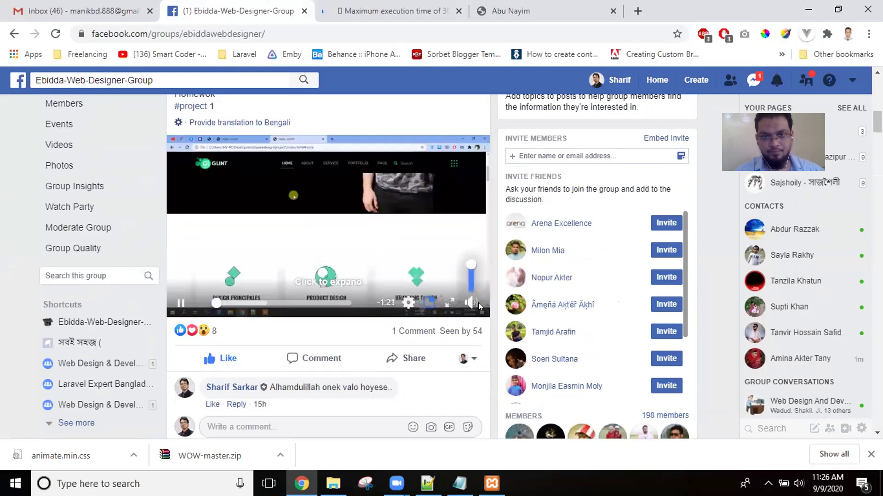
left_click(449, 304)
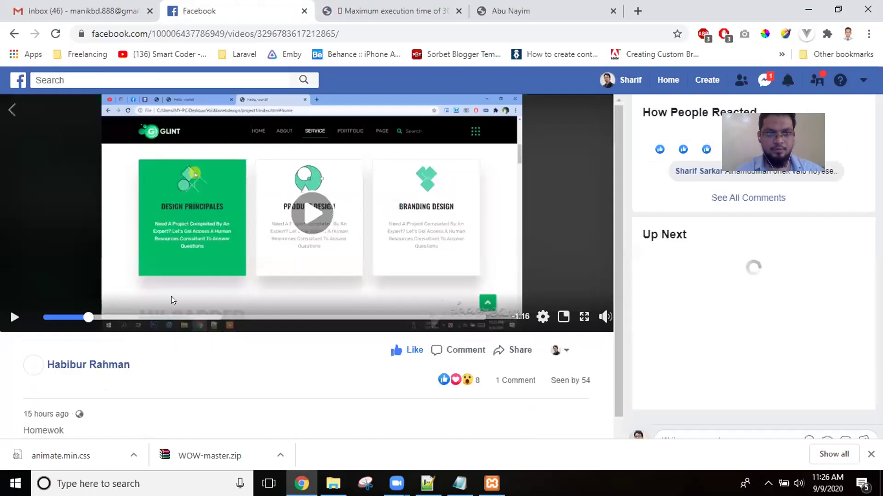
Step: Rewind the Glint homework video to its beginning and play it in full screen
left_click(47, 317)
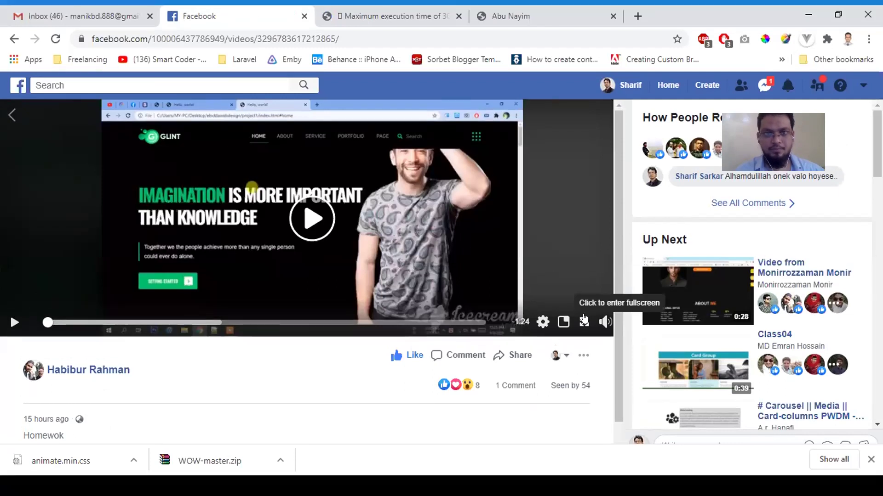
left_click(584, 316)
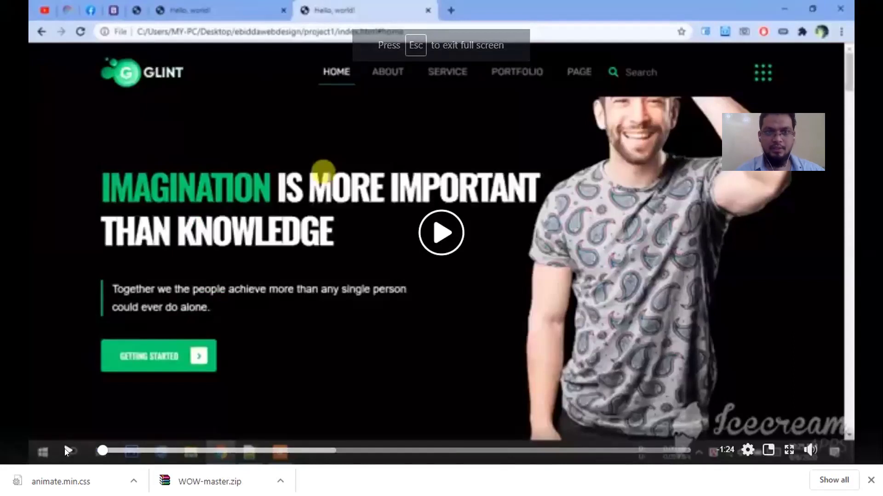
left_click(67, 453)
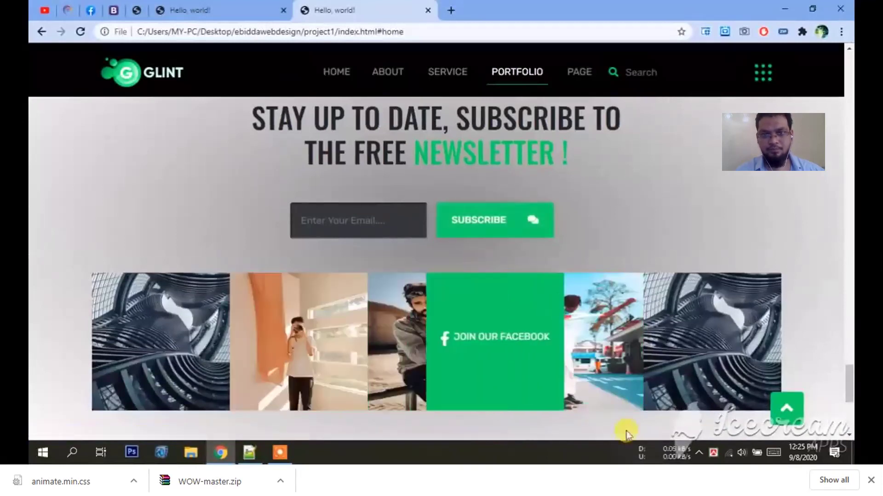
scroll(625, 433, "down", 6)
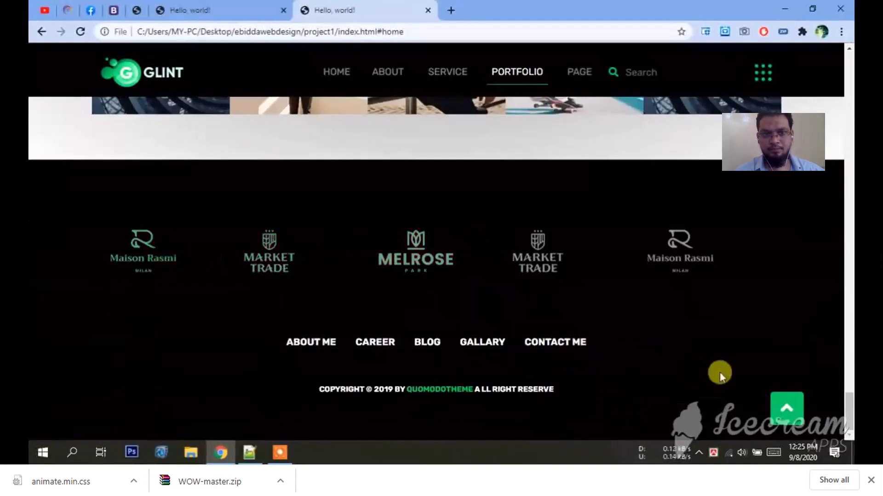
left_click(794, 407)
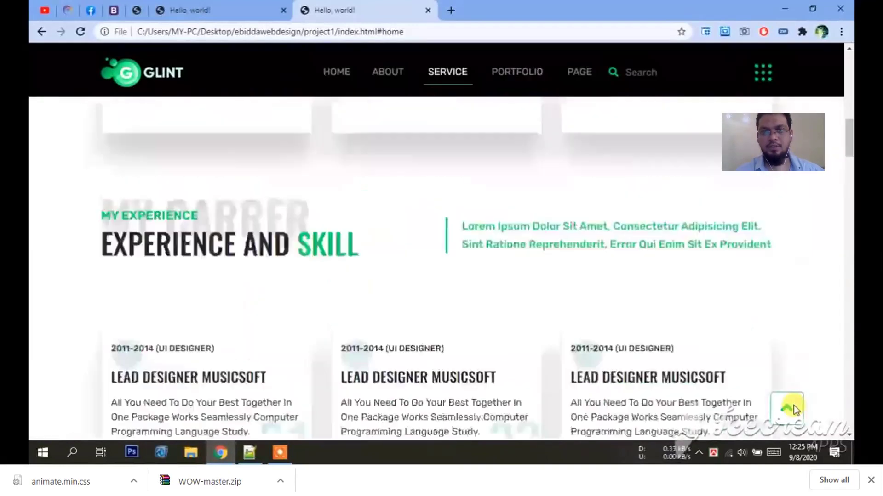
left_click(812, 9)
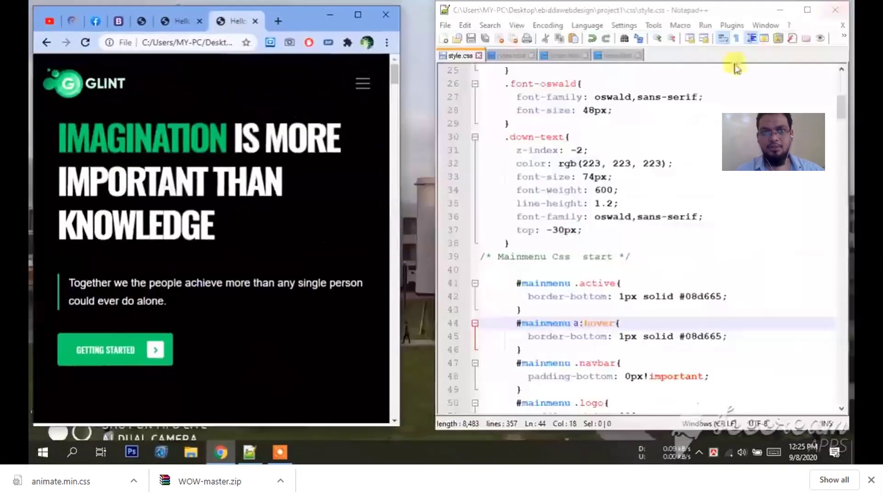
scroll(332, 178, "down", 3)
left_click(364, 87)
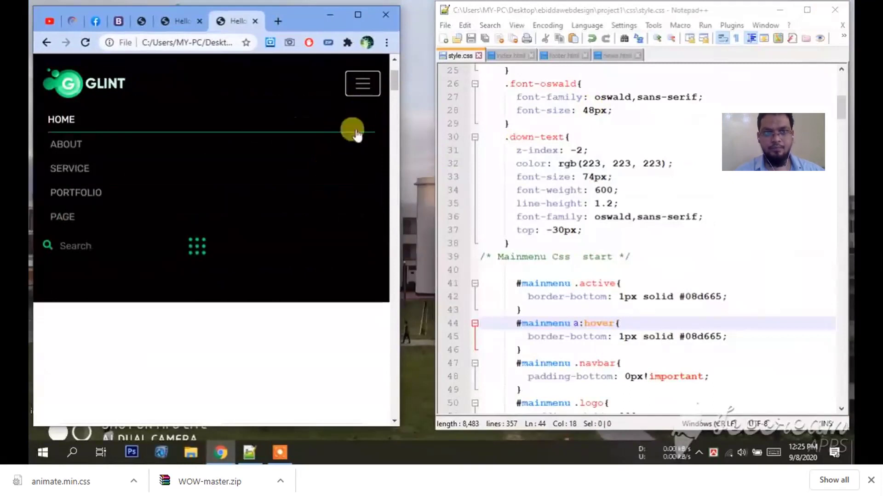
left_click(364, 90)
scroll(335, 203, "down", 10)
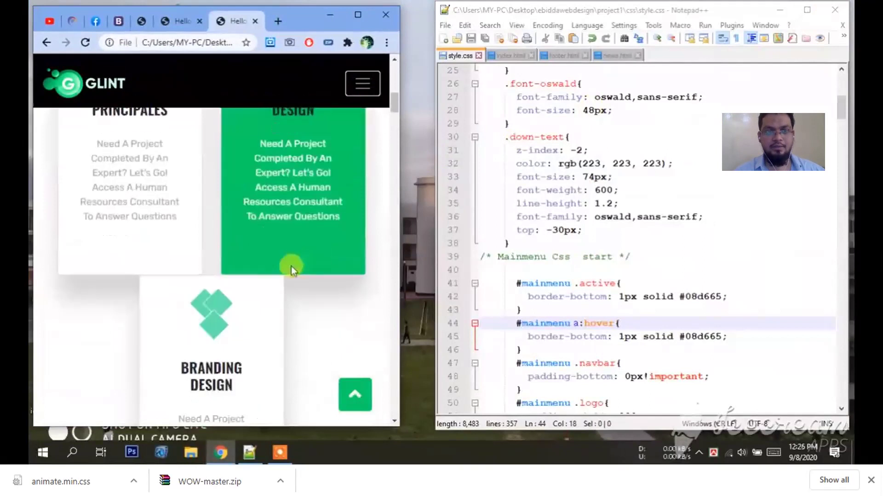
scroll(247, 305, "down", 10)
scroll(258, 301, "down", 8)
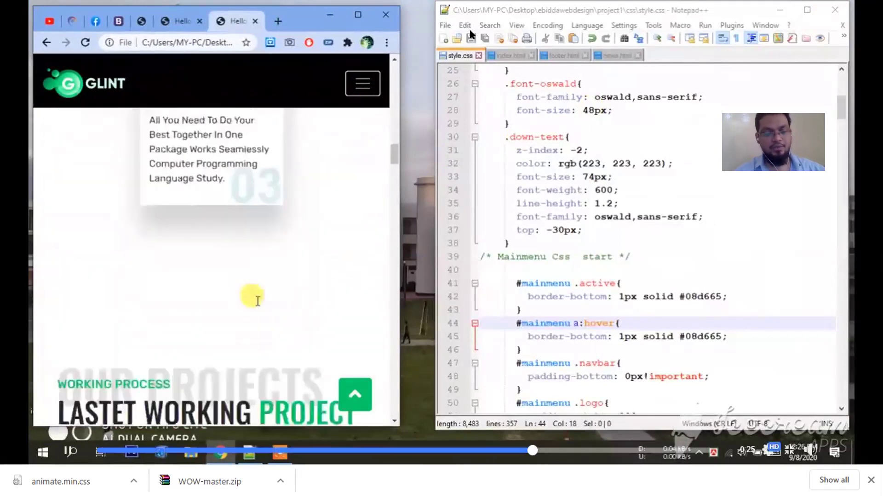
Step: Leave the full-screen video and go back to the Facebook home feed
key("F11")
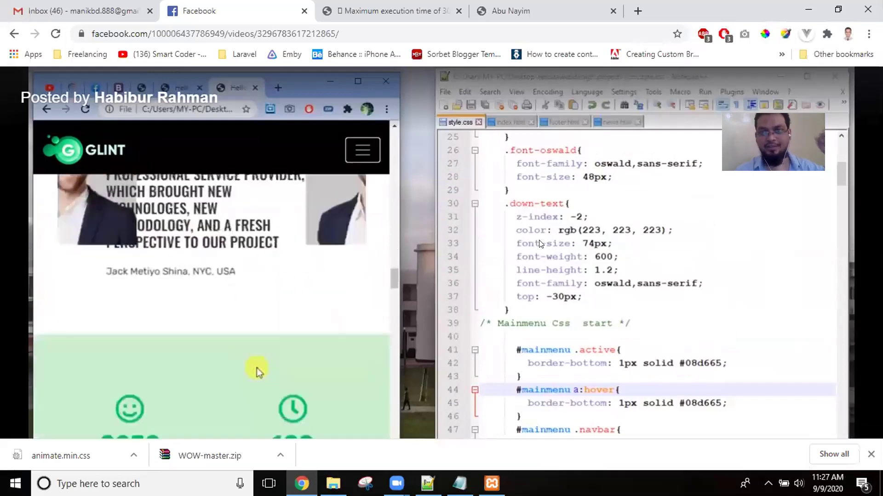
key("Escape")
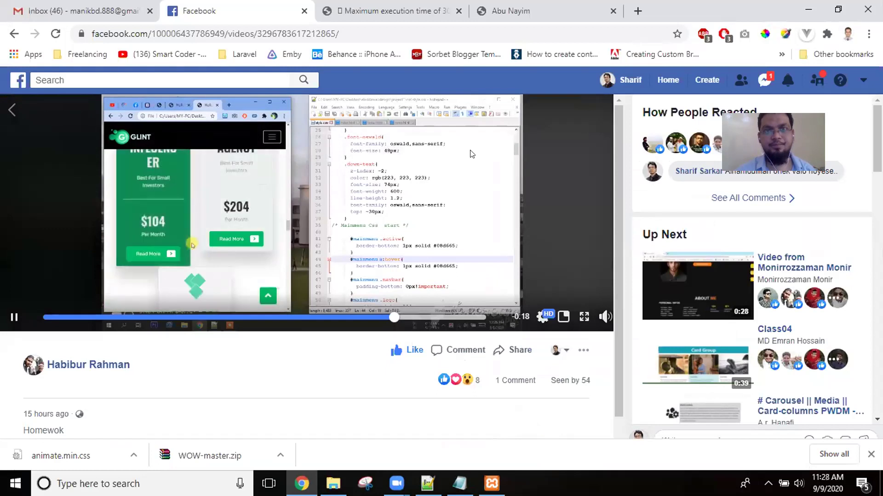
left_click(665, 79)
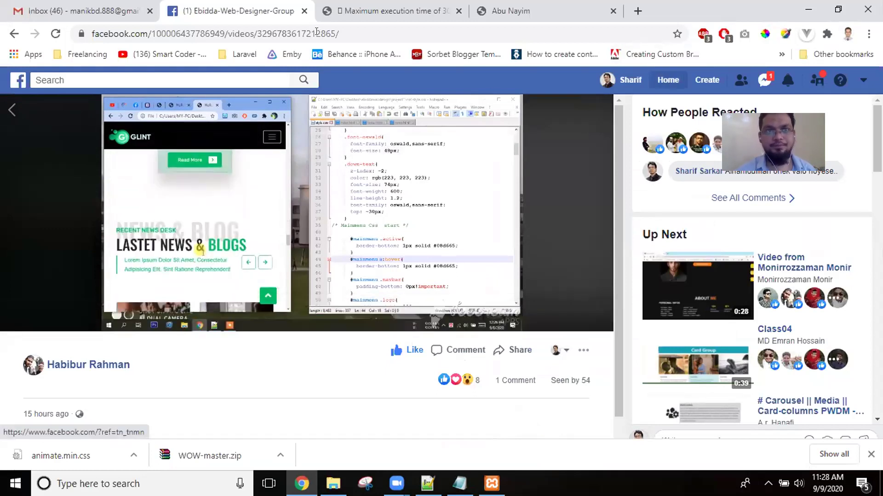
Step: Switch to the smartTradersCMS browser tab and load localhost/smartTradersCMS/ again
left_click(329, 16)
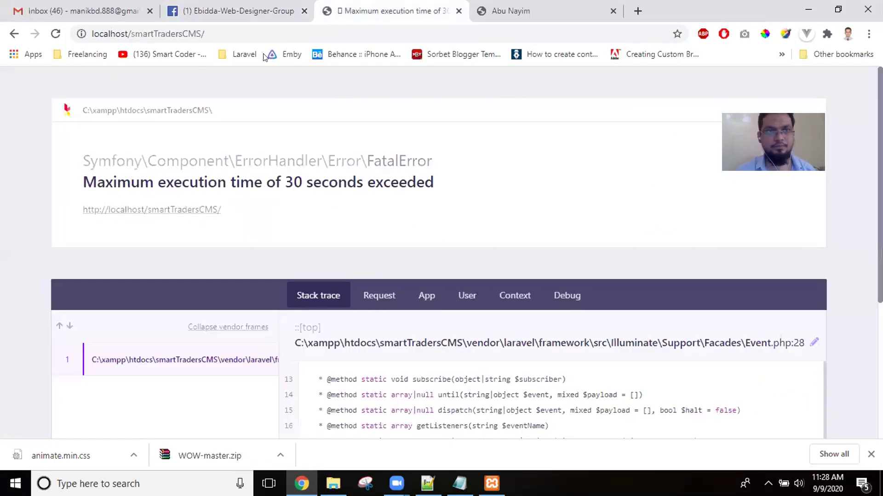
left_click(236, 37)
left_click(236, 36)
key("Return")
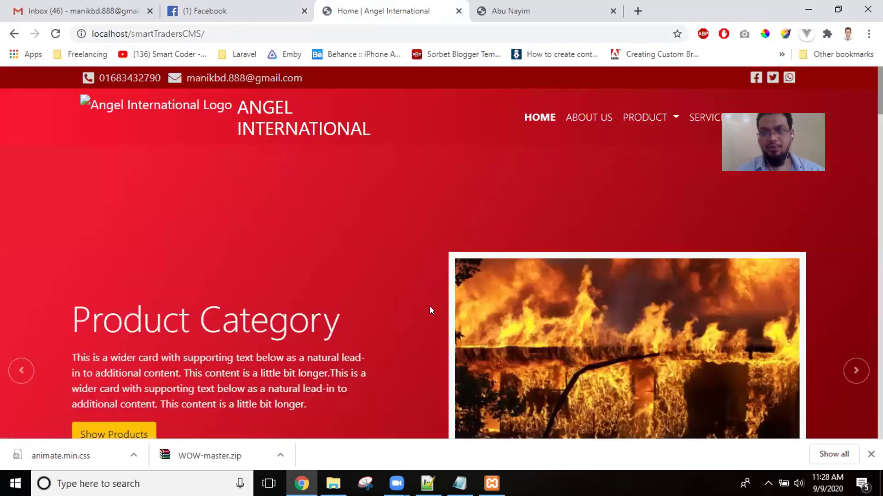
Step: Open the site's login page at localhost/smartTradersCMS/login
left_click(211, 29)
left_click(212, 28)
type("login")
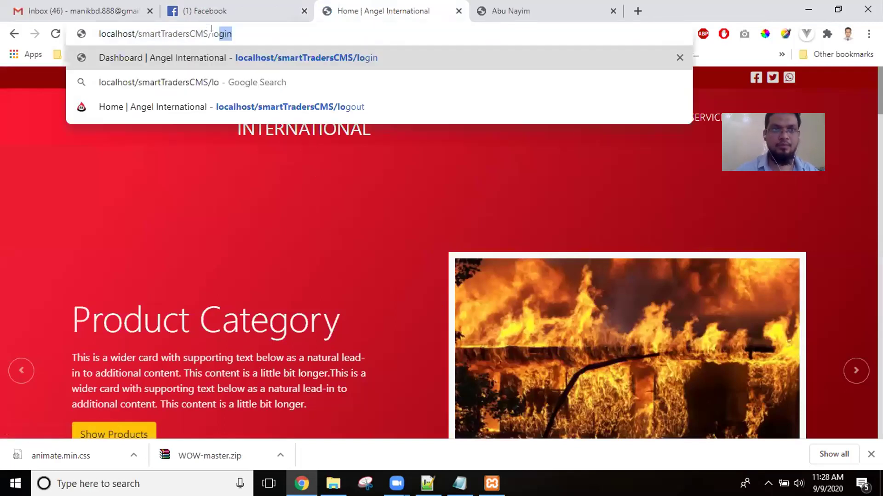
key("Return")
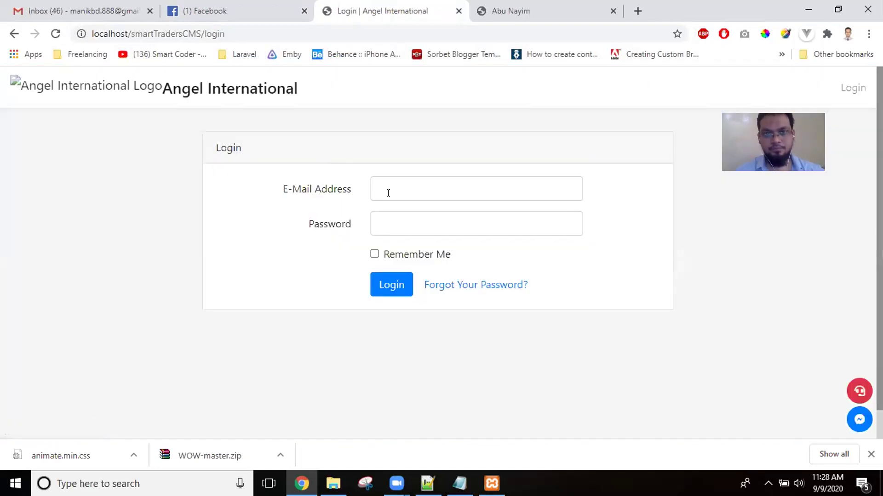
Step: Log in to the Angel International admin with the account e-mail and password
left_click(388, 193)
left_click(397, 219)
left_click(402, 225)
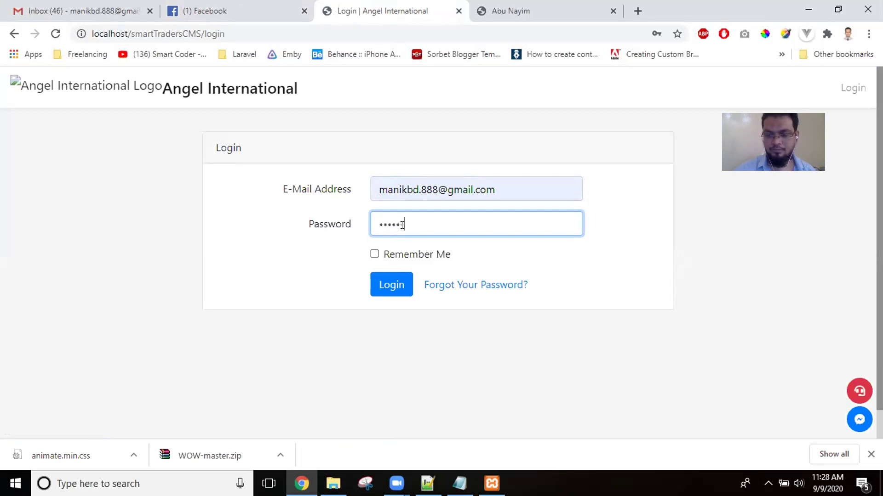
key("Return")
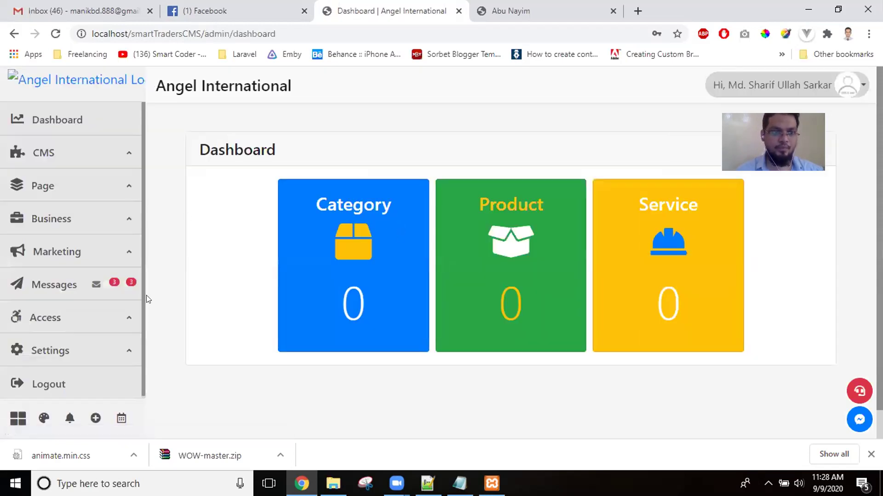
Step: Try the dark gray secondary theme colour on the admin dashboard, and set the theme to red
left_click(43, 418)
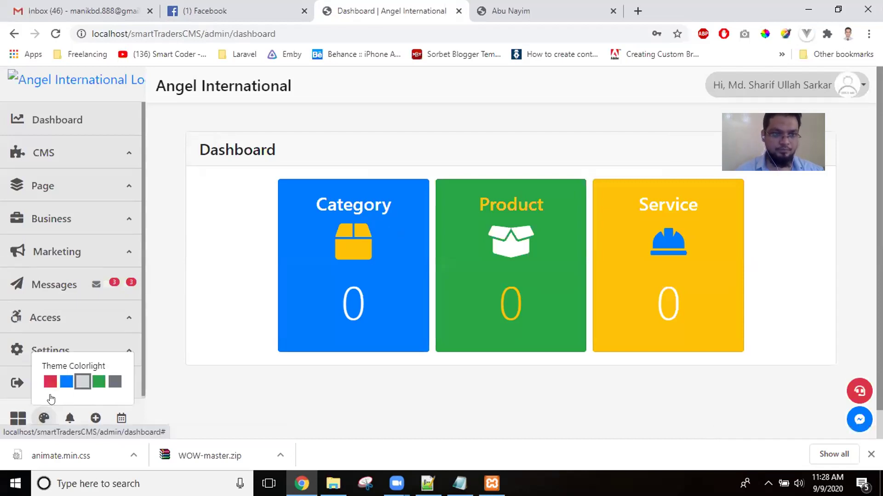
left_click(112, 386)
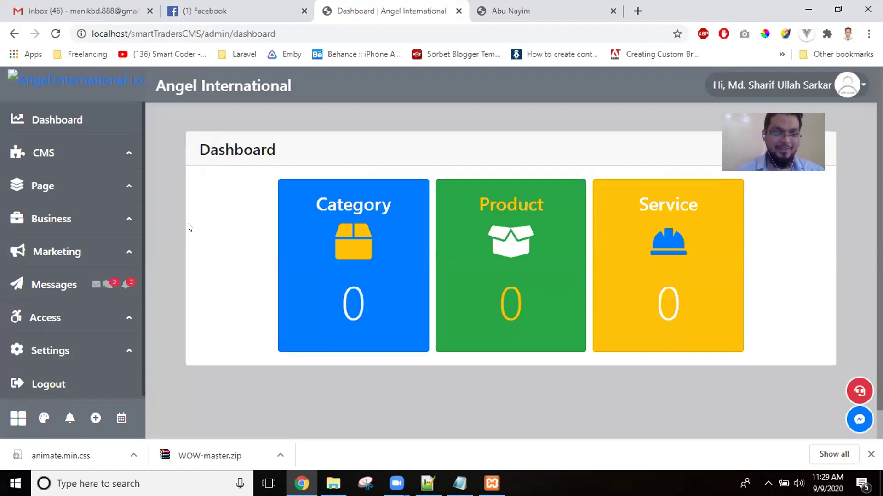
left_click(45, 413)
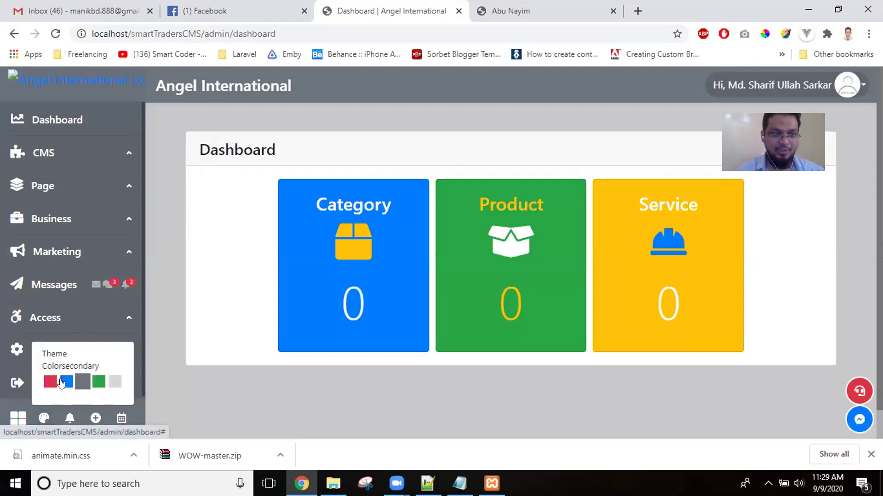
left_click(49, 385)
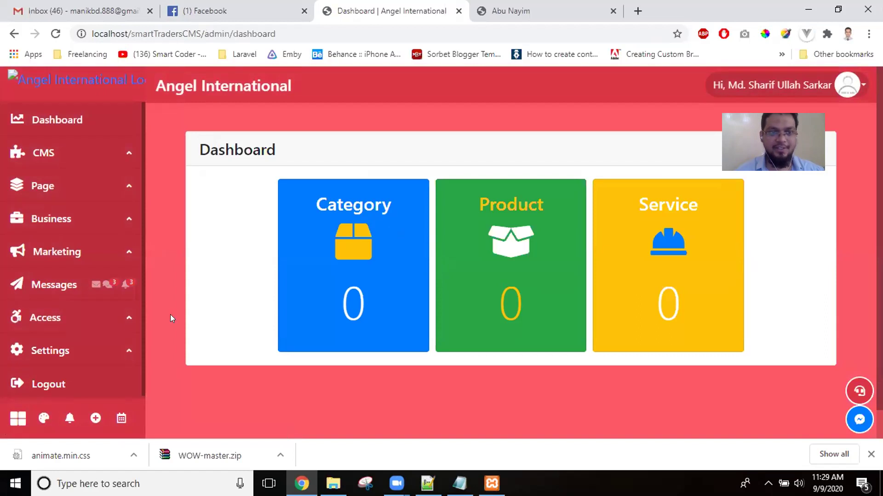
Step: Browse the CMS and Page submenu entries and open the CMS Section list
left_click(114, 153)
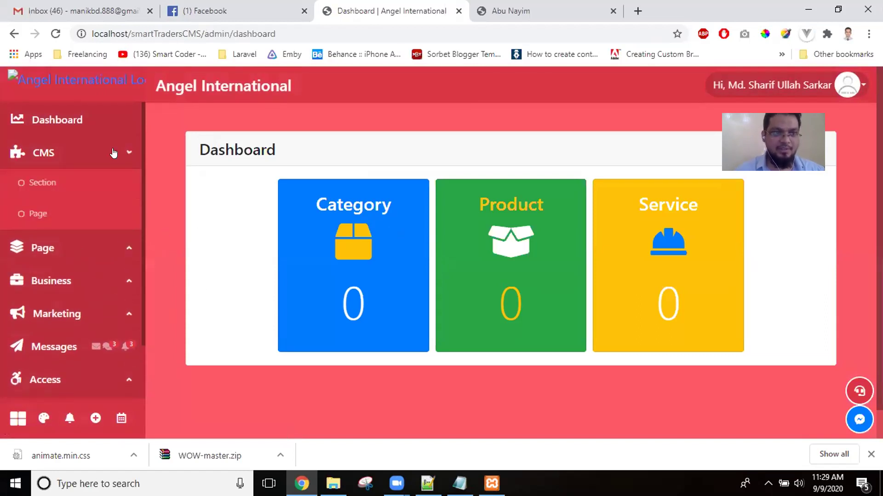
left_click(87, 243)
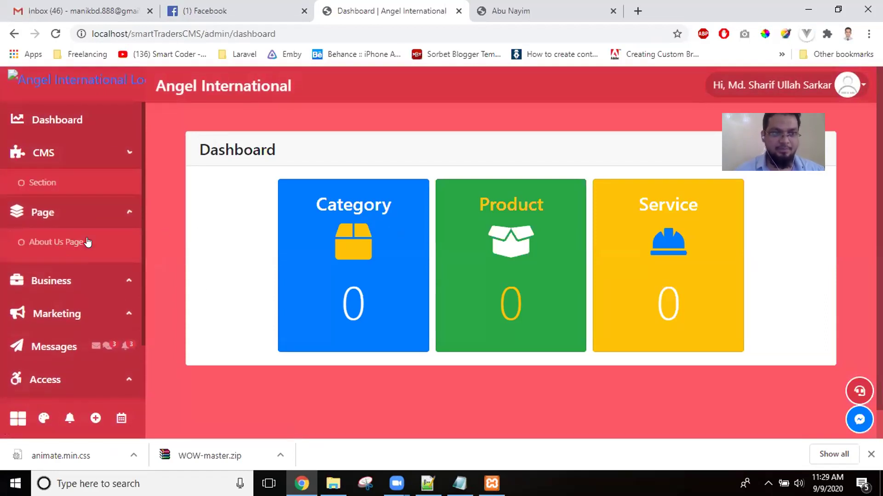
left_click(112, 155)
left_click(88, 180)
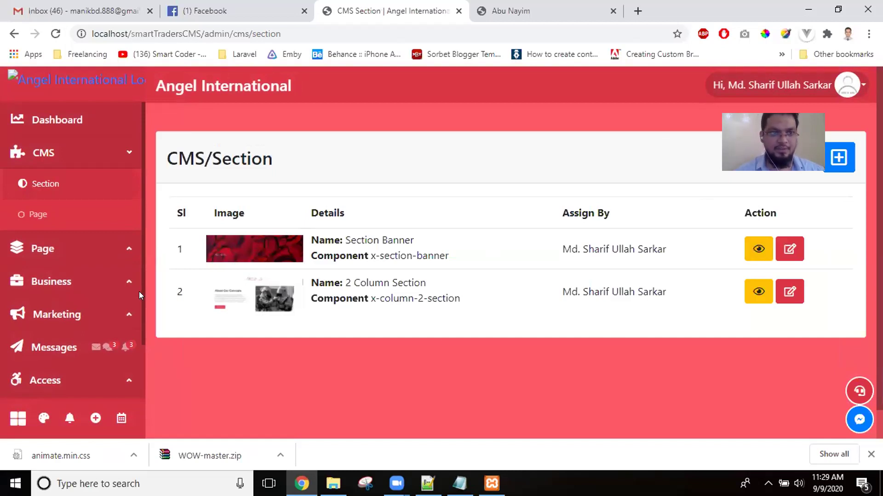
Step: Look over the existing Page entries and open the CMS Page list
left_click(63, 249)
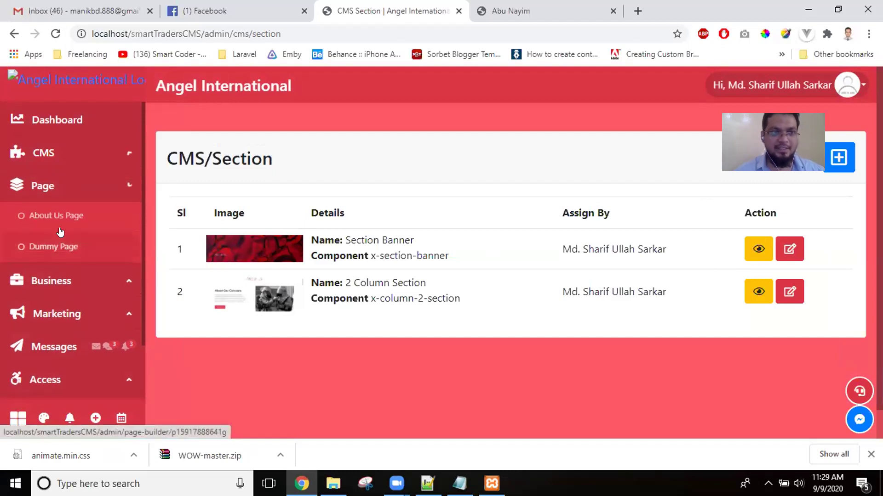
left_click(104, 155)
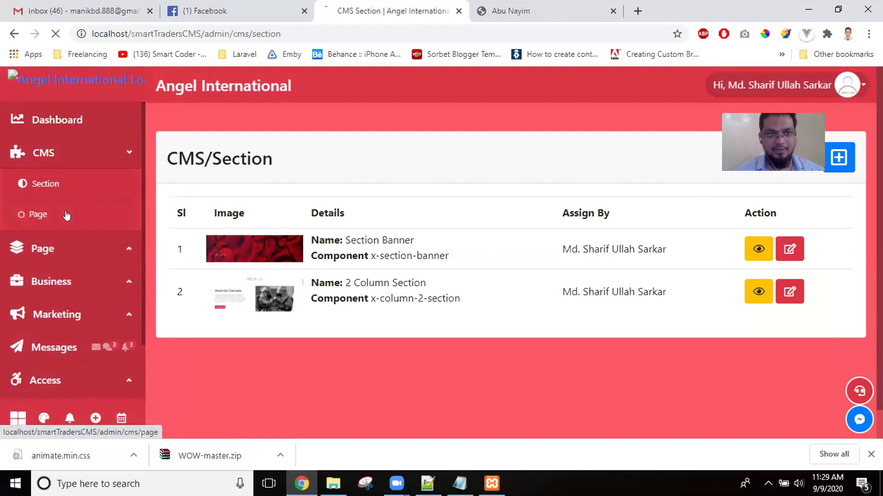
left_click(66, 216)
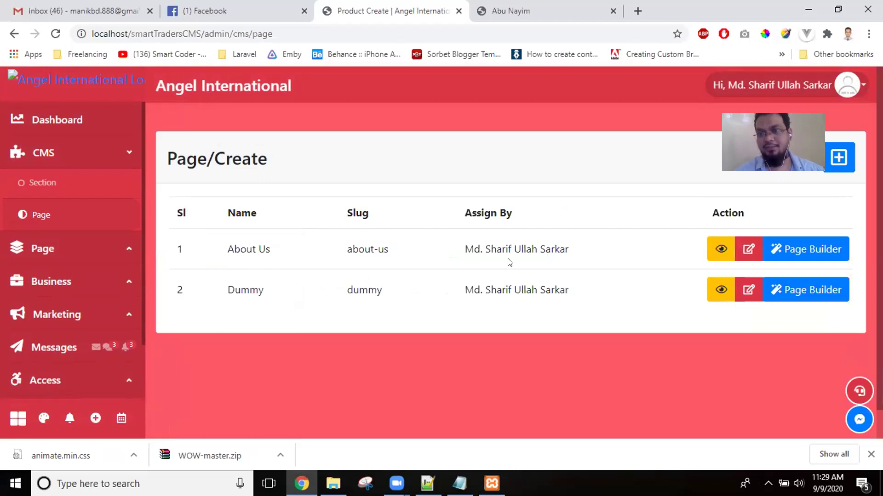
Step: Open the About Us page in the Page Builder and review its sections from start to end
left_click(794, 253)
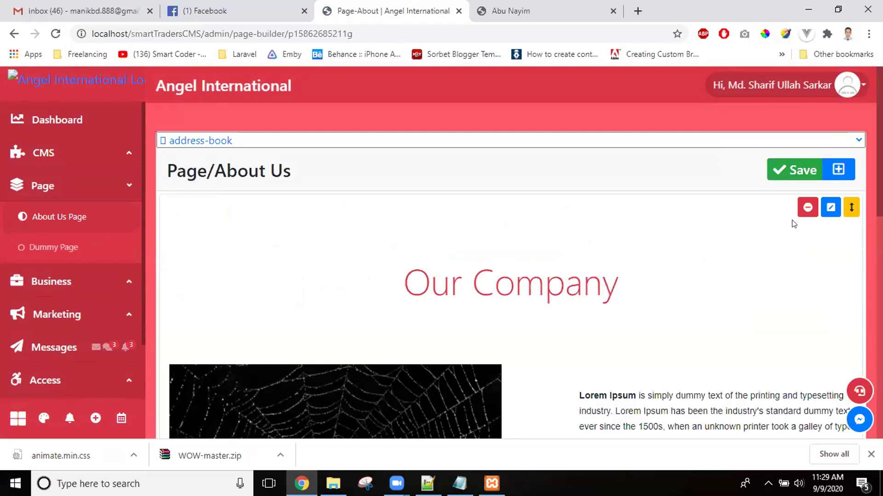
scroll(510, 276, "down", 1)
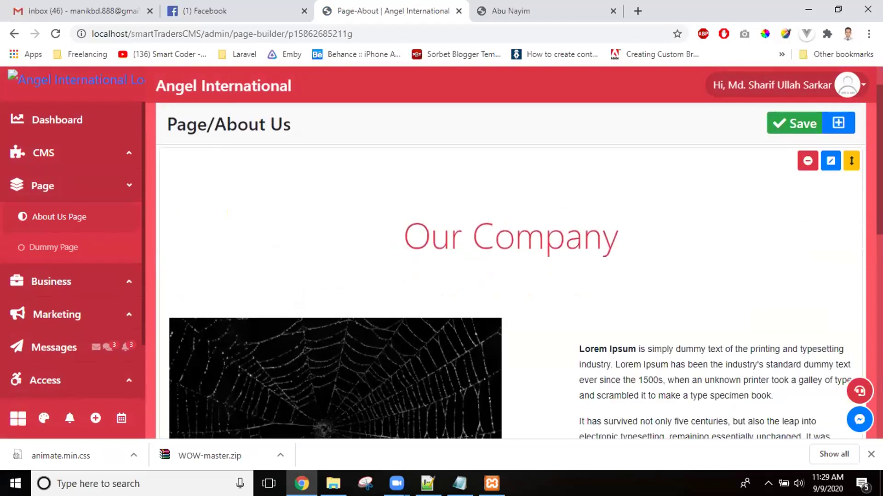
scroll(510, 276, "down", 4)
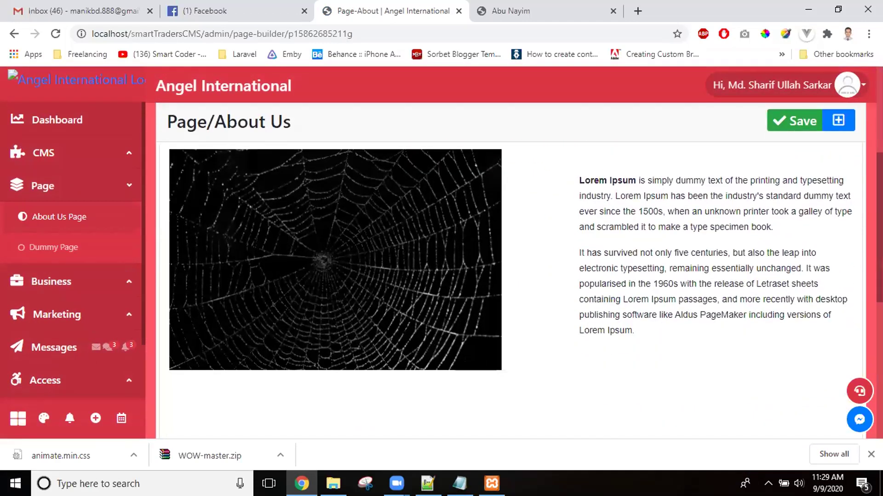
scroll(510, 276, "down", 8)
scroll(511, 276, "up", 1)
scroll(510, 276, "up", 10)
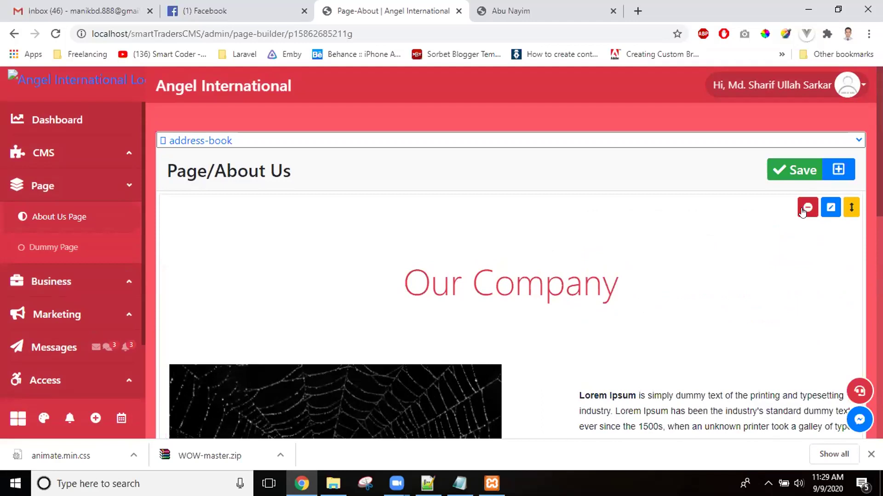
Step: Delete the "Our Company" section from the About Us page, confirm the removal and check the remaining layout
left_click(803, 211)
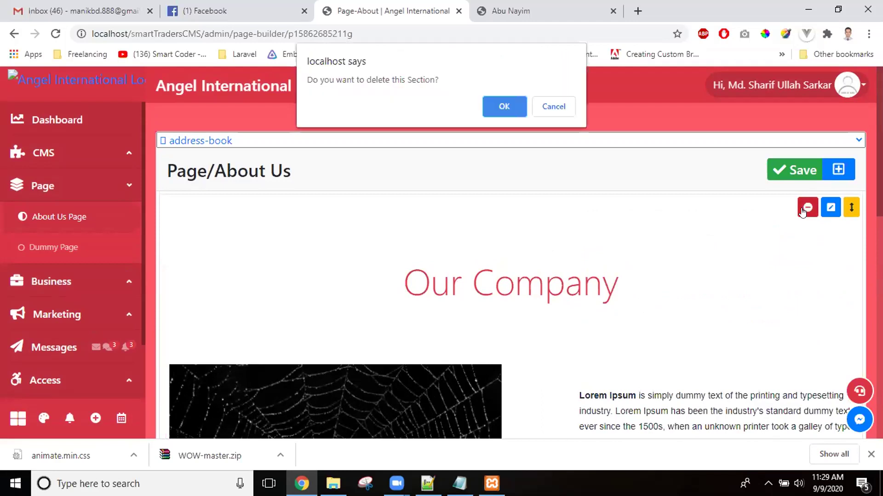
left_click(500, 110)
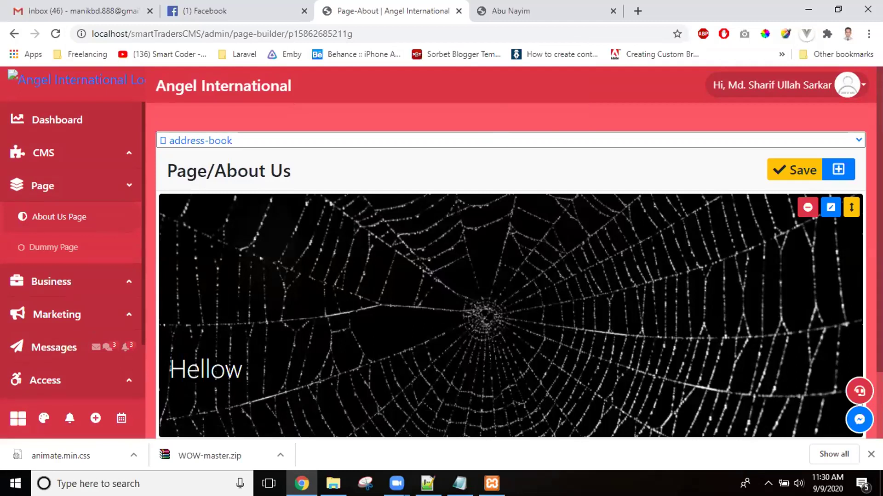
scroll(514, 272, "down", 1)
scroll(513, 271, "up", 1)
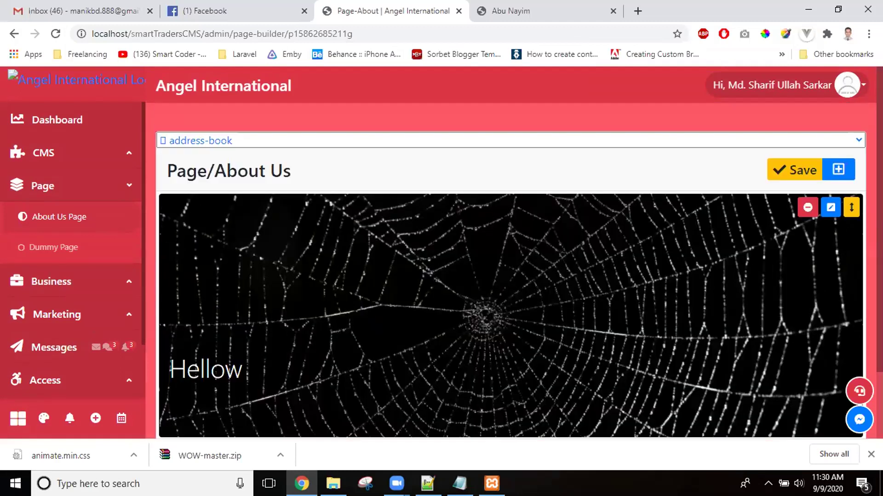
Step: Save the About Us page and add a Section Banner from the Body Component collection
left_click(785, 165)
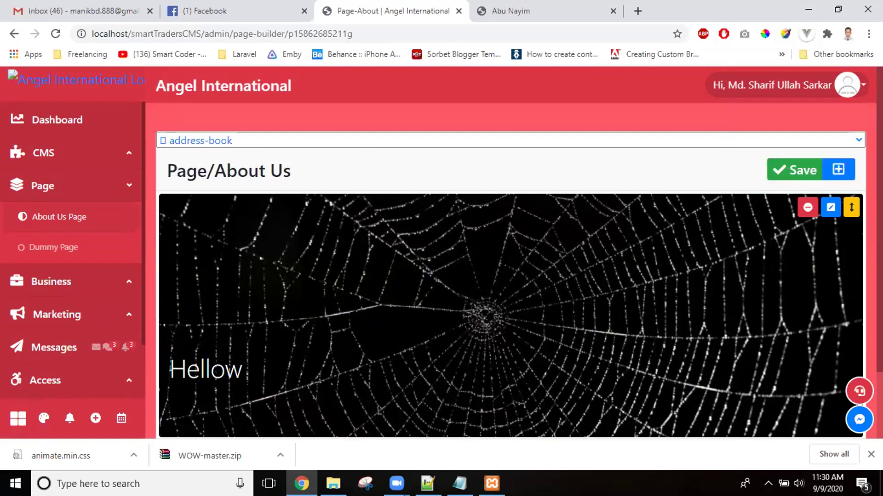
left_click(837, 171)
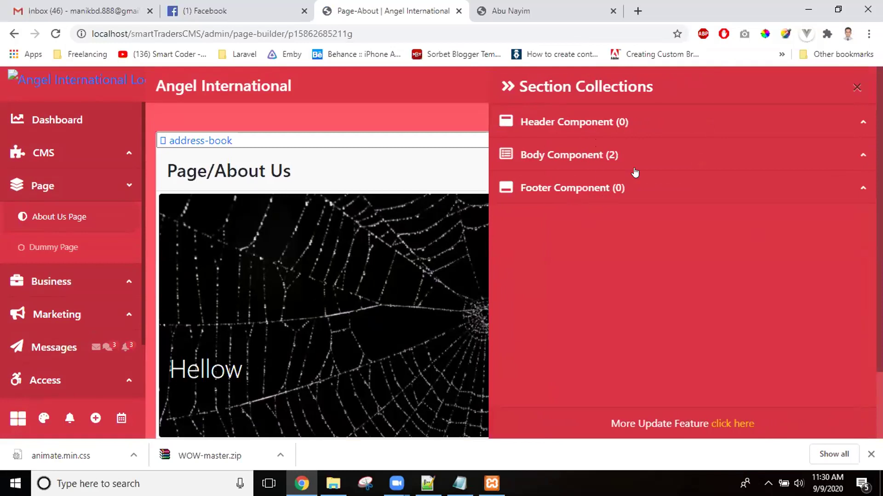
left_click(649, 163)
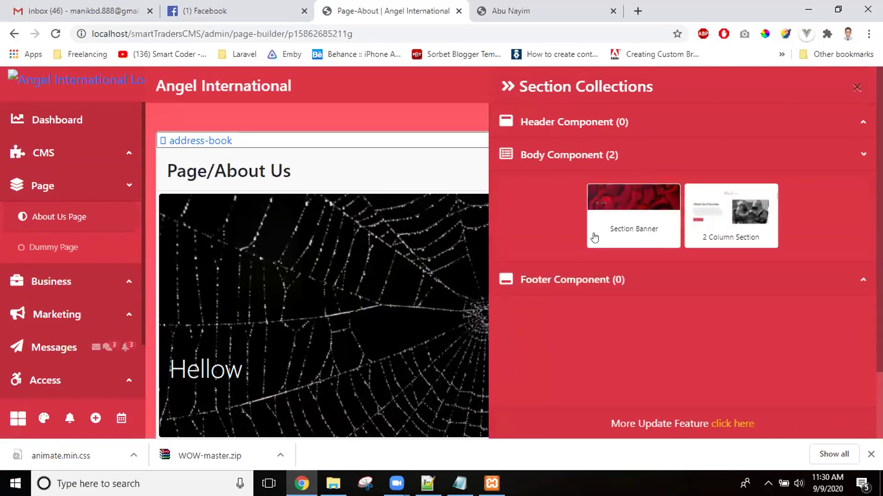
left_click(633, 215)
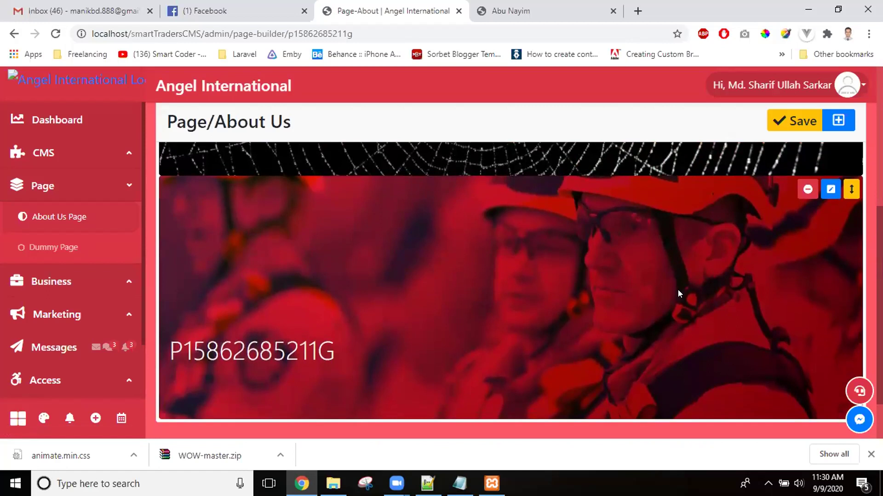
Step: Open the new banner section's settings and set its title to "Alubulu"
left_click(826, 192)
left_click(722, 237)
triple_click(722, 237)
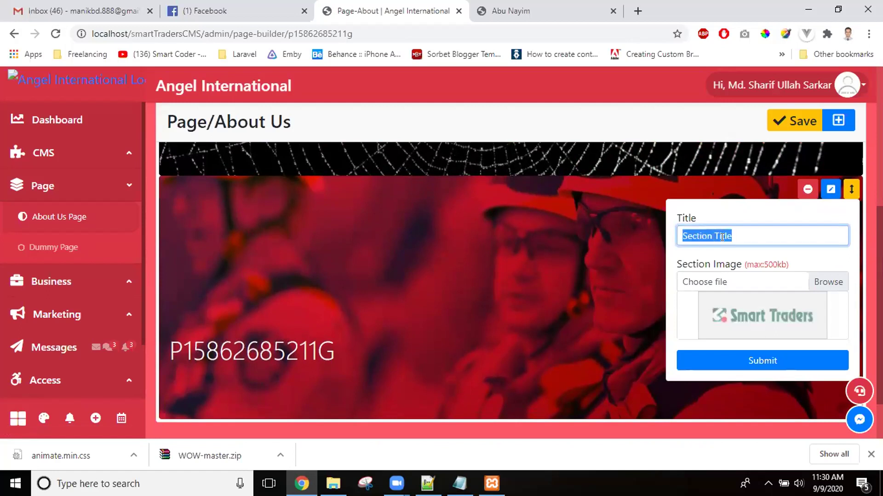
type("A")
key("ctrl+z")
type("A")
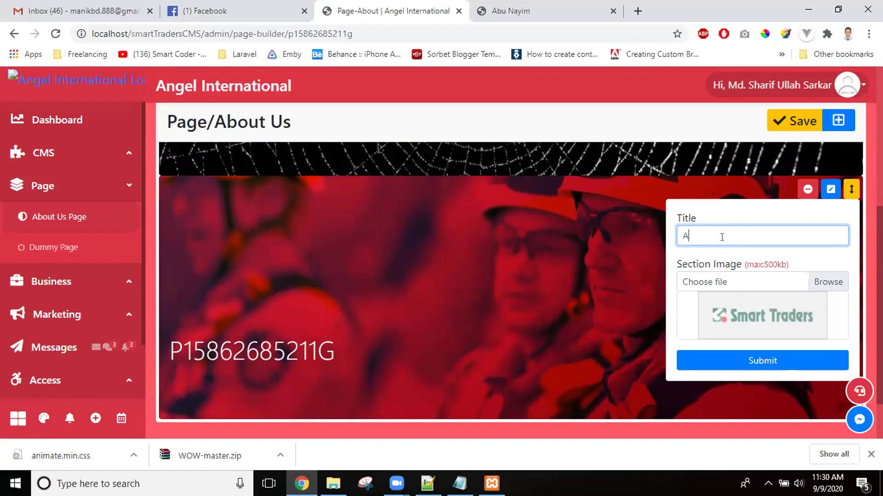
type("lbu")
key("BackSpace")
type("unl")
key("BackSpace")
key("BackSpace")
Step: Set the banner's section image to "business-coffee-computer-374006 (1)" from the Pictures folder and submit the section settings
left_click(823, 280)
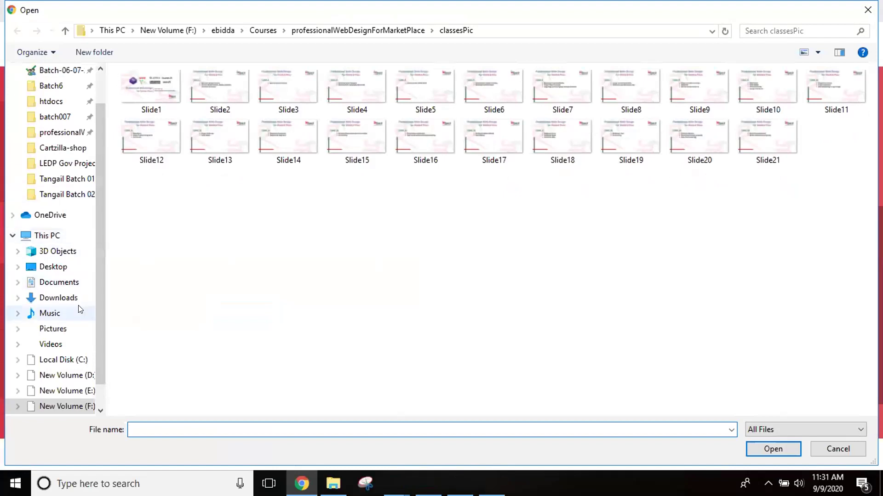
left_click(62, 329)
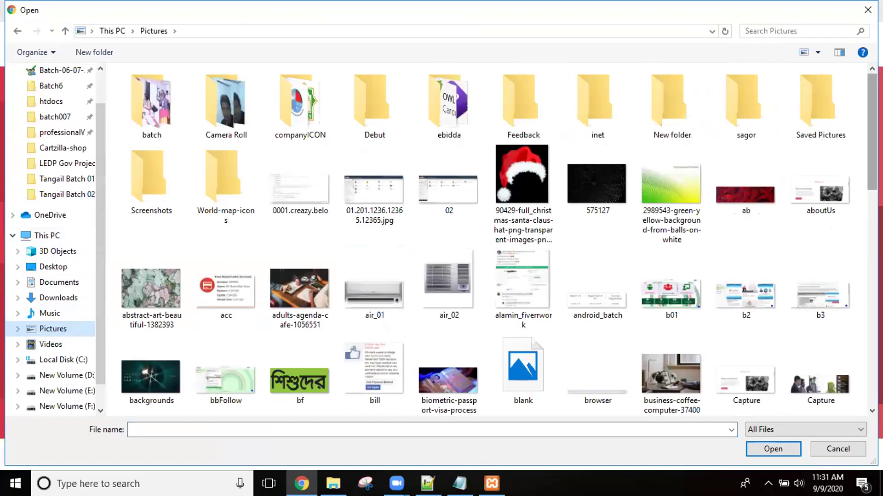
scroll(736, 174, "down", 5)
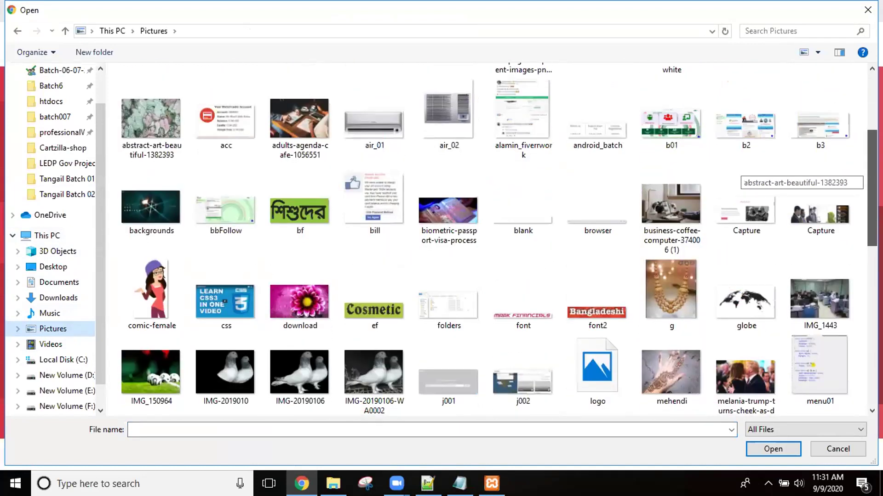
left_click(671, 198)
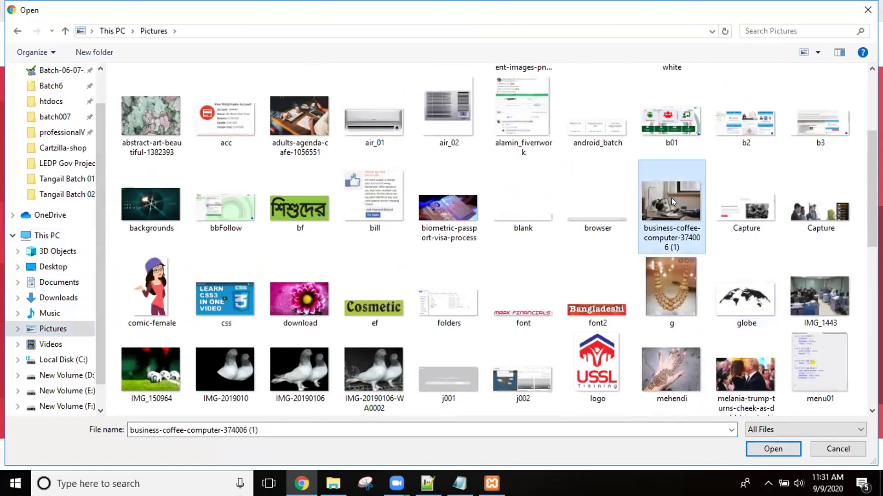
left_click(765, 448)
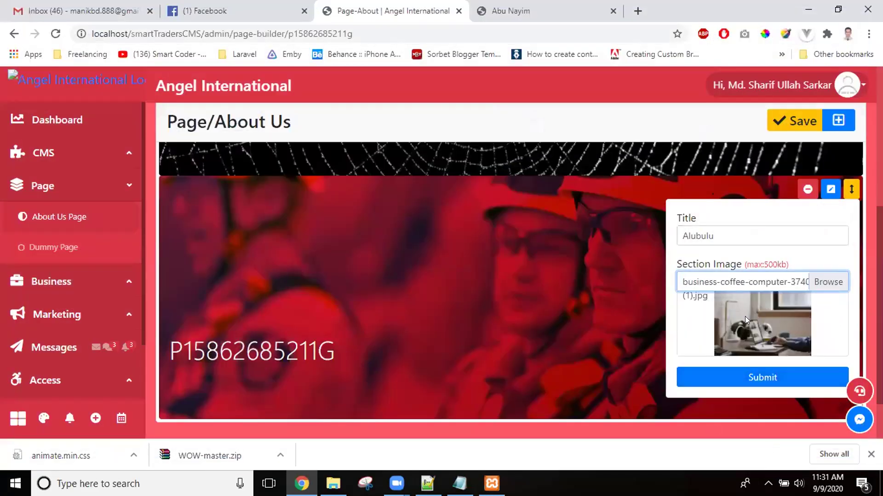
left_click(759, 380)
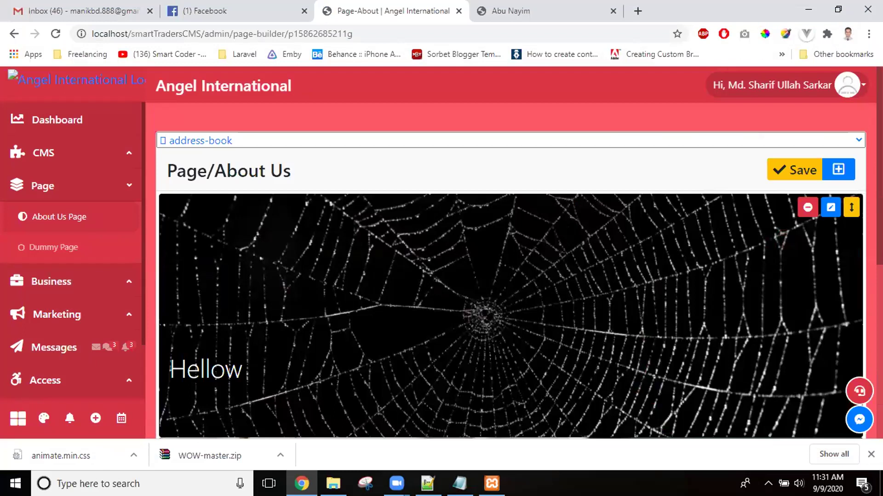
Step: Check the edited banner below the "Hellow" section, save the About Us page and dismiss the notification
double_click(205, 369)
scroll(510, 294, "down", 6)
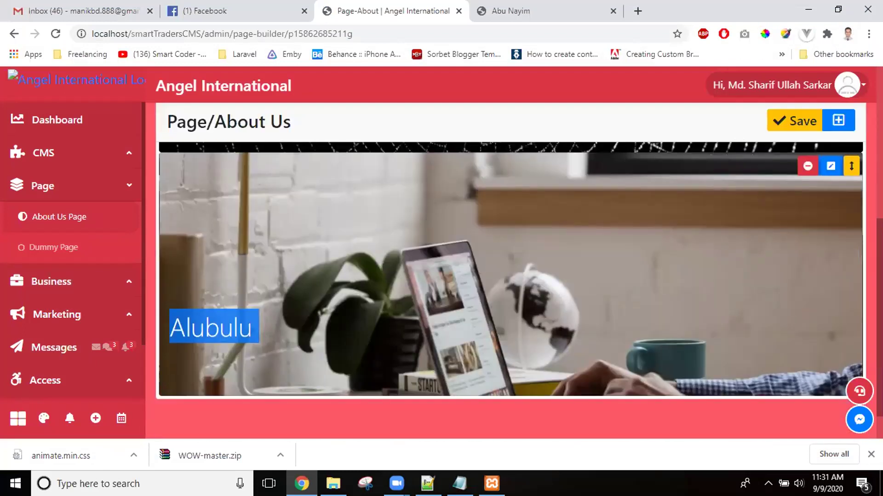
left_click(516, 310)
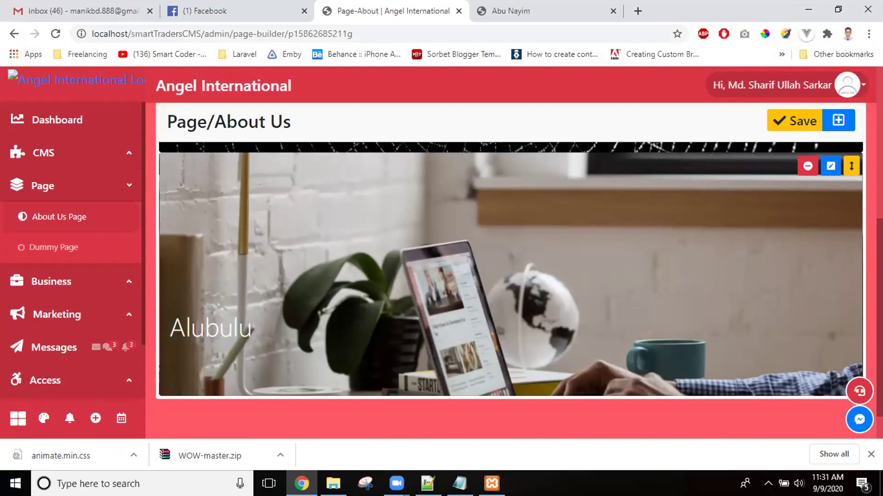
scroll(510, 294, "up", 6)
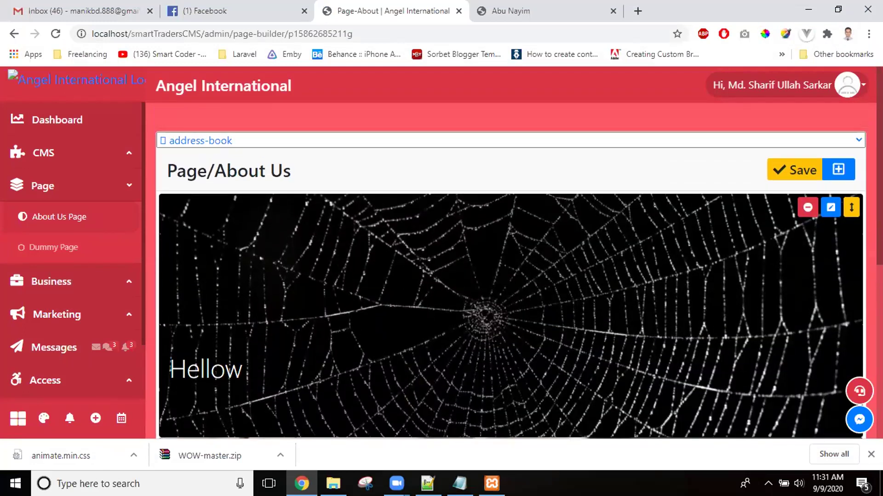
left_click(795, 172)
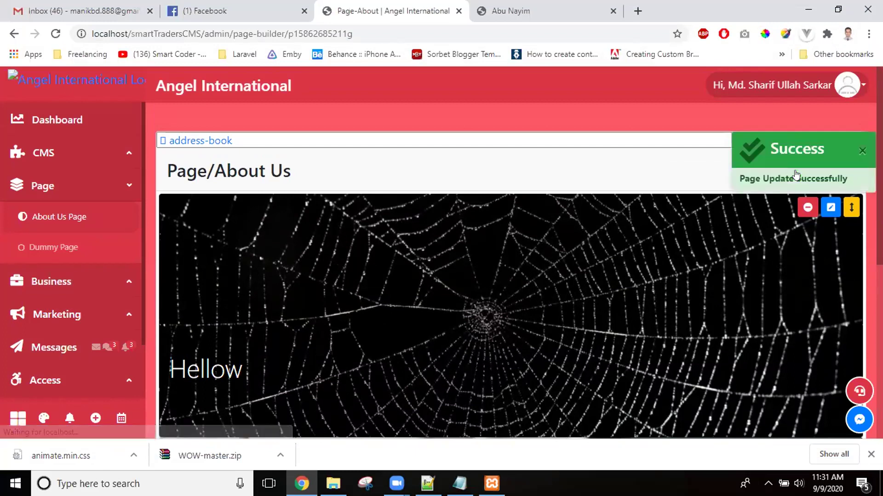
left_click(856, 152)
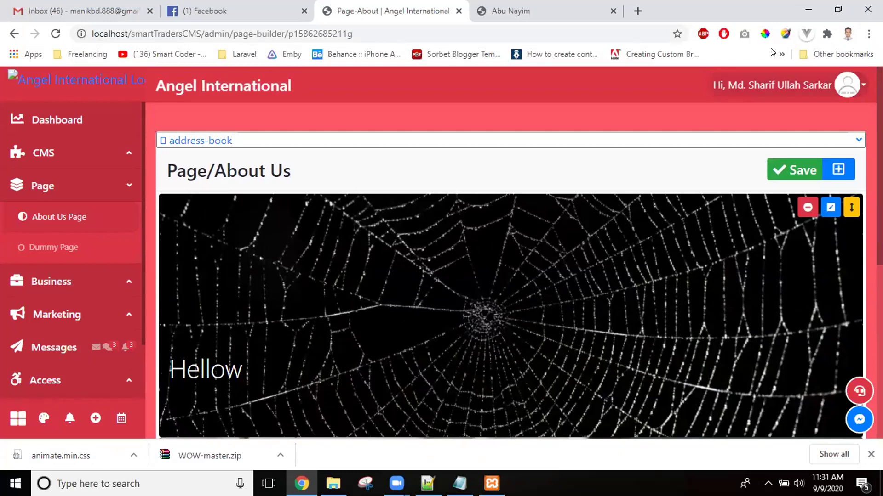
Step: Log out of the CMS admin and advance the slider on the public home page
left_click(837, 91)
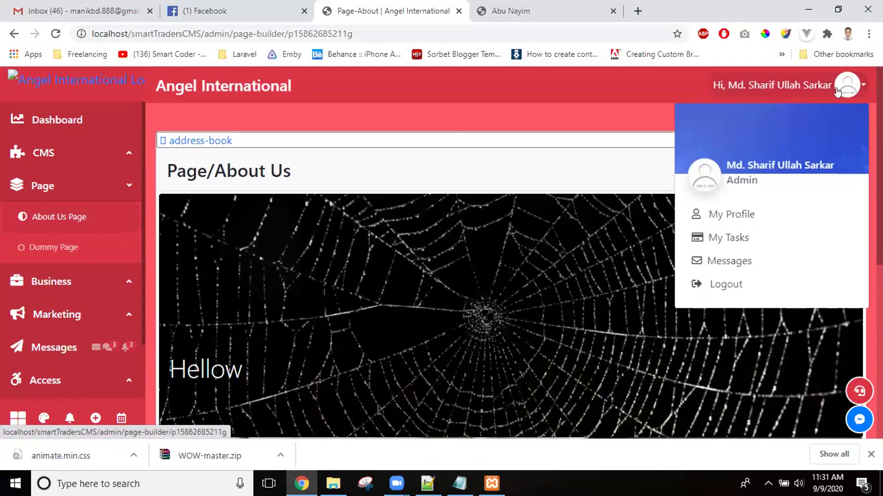
left_click(727, 284)
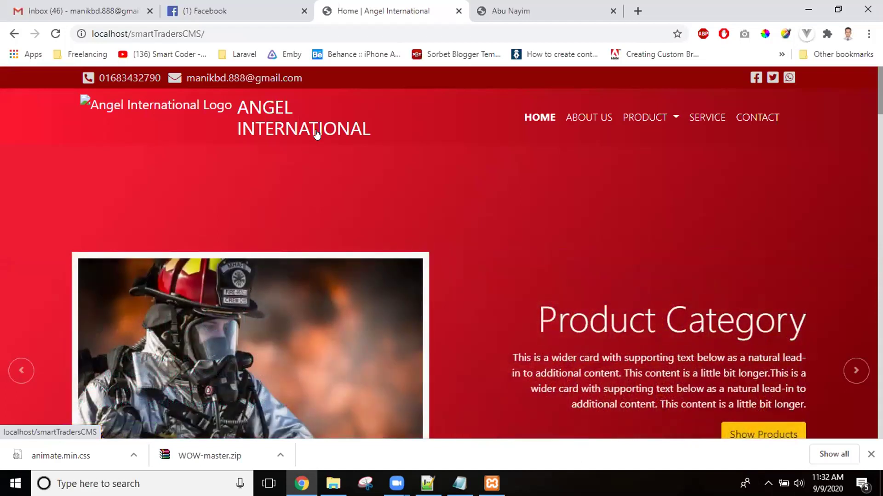
left_click(855, 370)
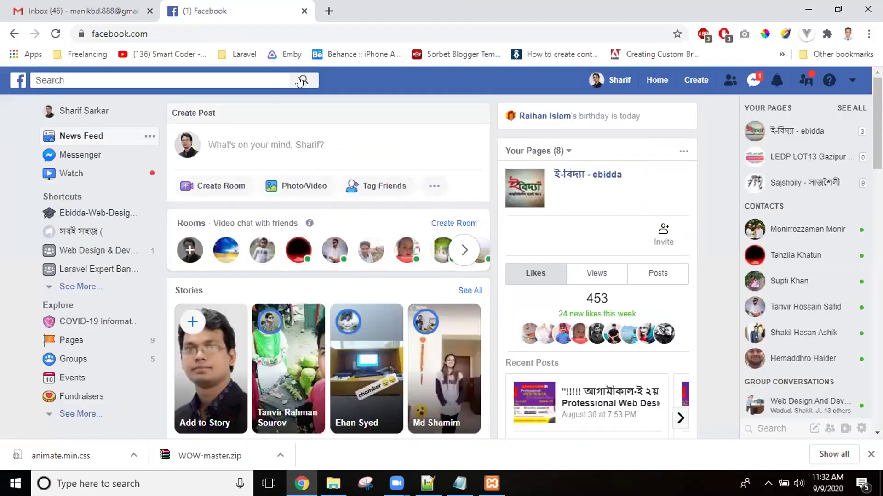
Step: Open a new browser tab, and switch to File Explorer to open the class33 folder in Tangail Batch 01
left_click(328, 11)
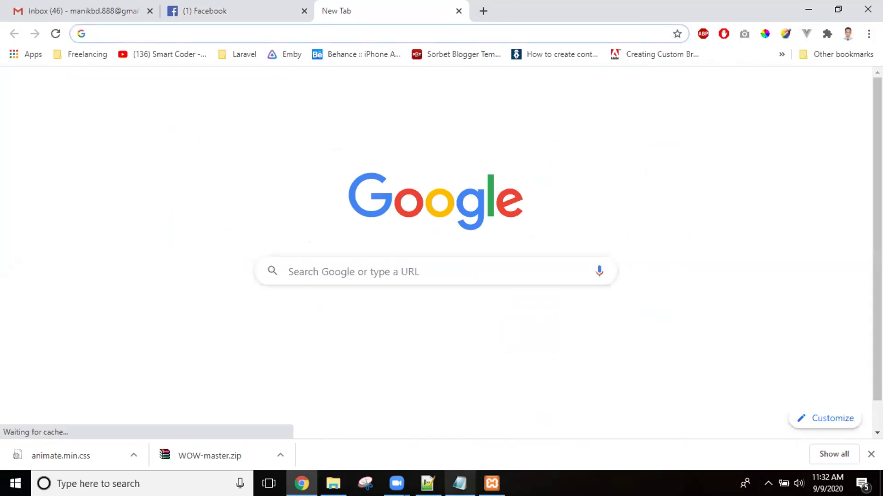
left_click(333, 484)
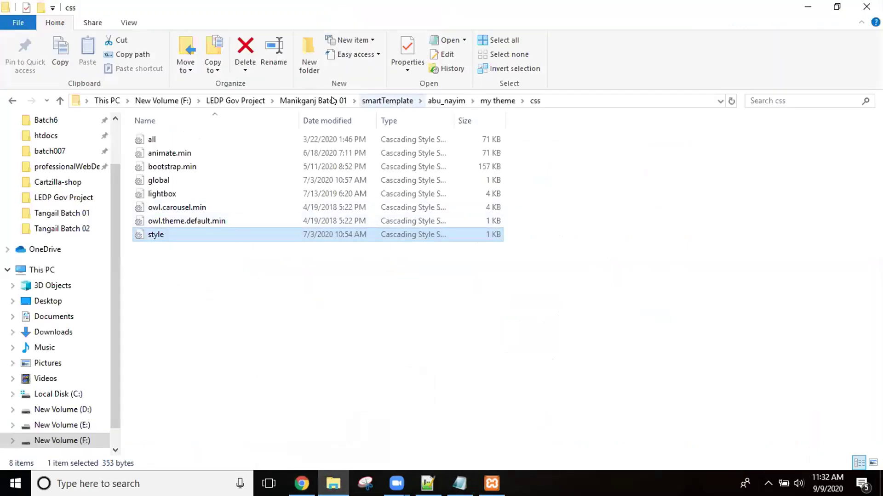
left_click(12, 100)
left_click(56, 214)
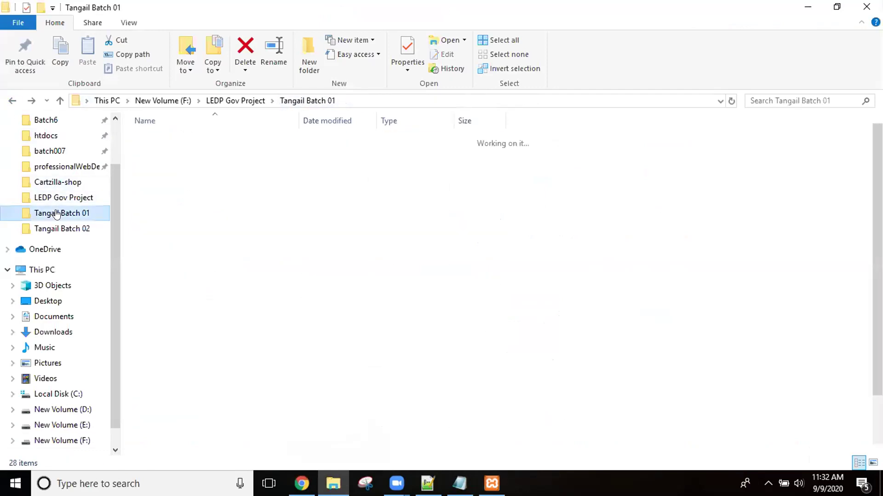
double_click(179, 262)
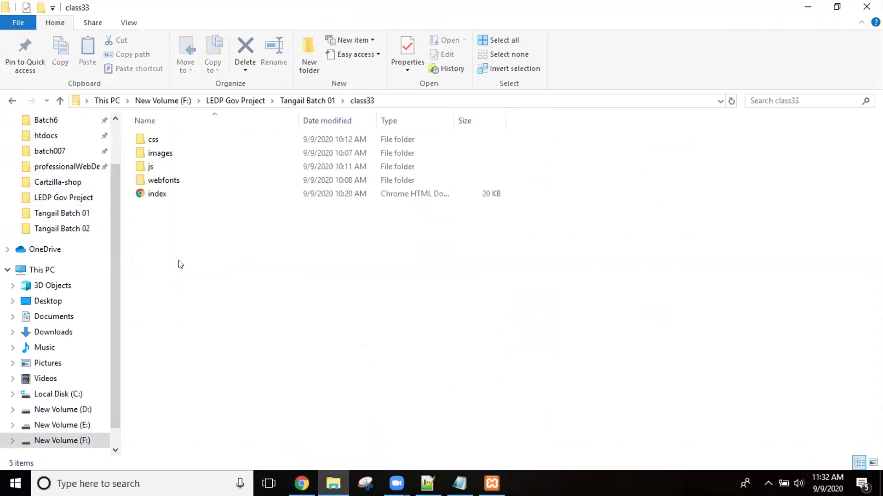
Step: Create a text document named "fiverrGigPolicy" in the class33 folder
right_click(249, 330)
type("wtfiv")
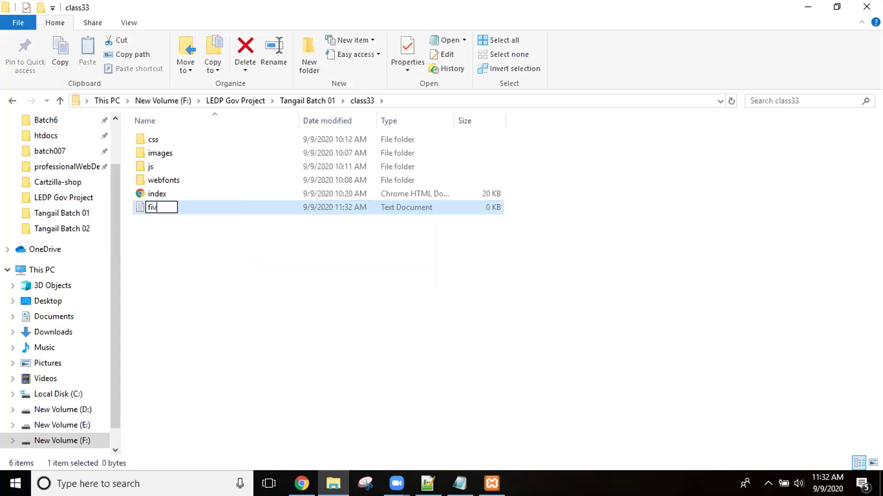
type("errGove")
key("BackSpace")
key("BackSpace")
key("BackSpace")
type("ig")
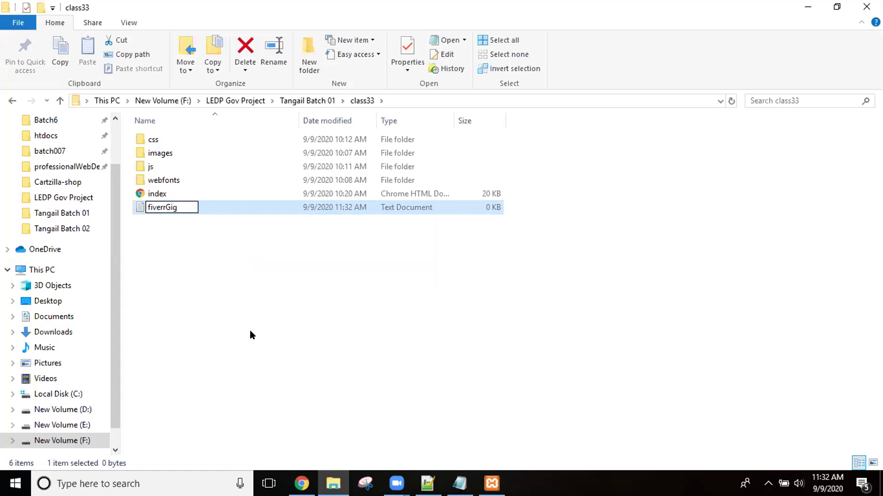
type("Policy")
key("Return")
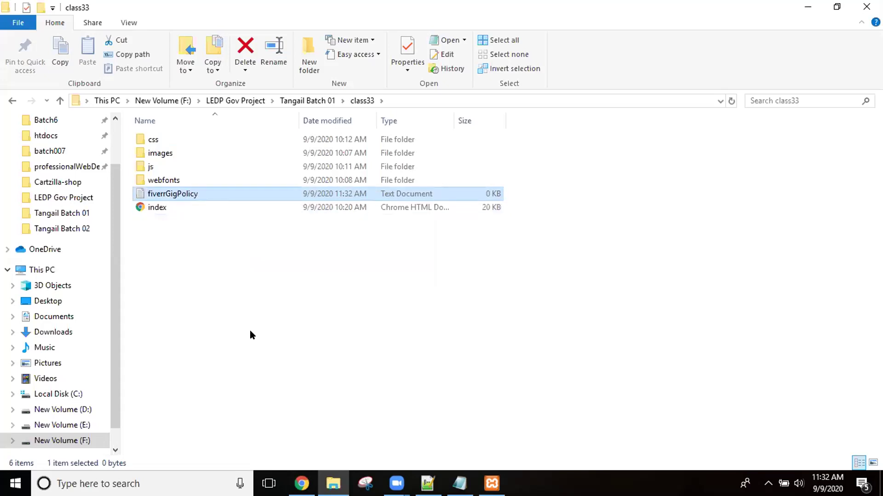
Step: Open fiverrGigPolicy in Notepad, write "1. profile details... clear concept data" as the first line and save the file
key("Return")
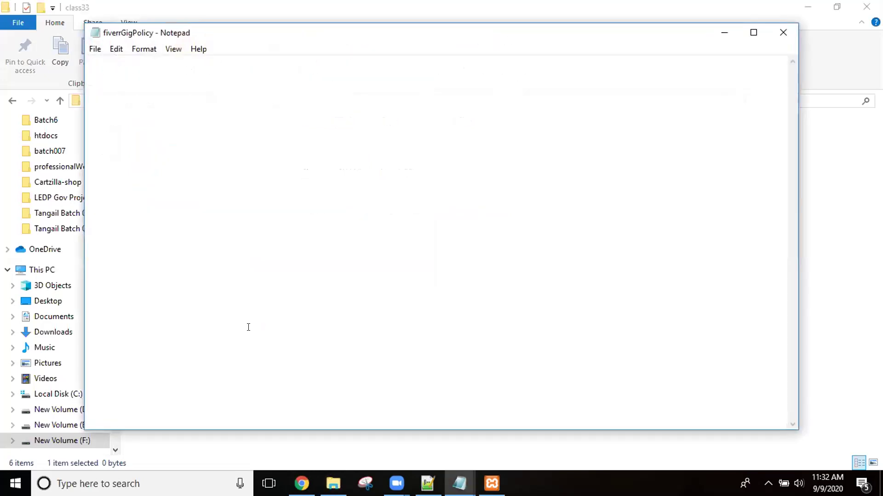
type("1. progrile")
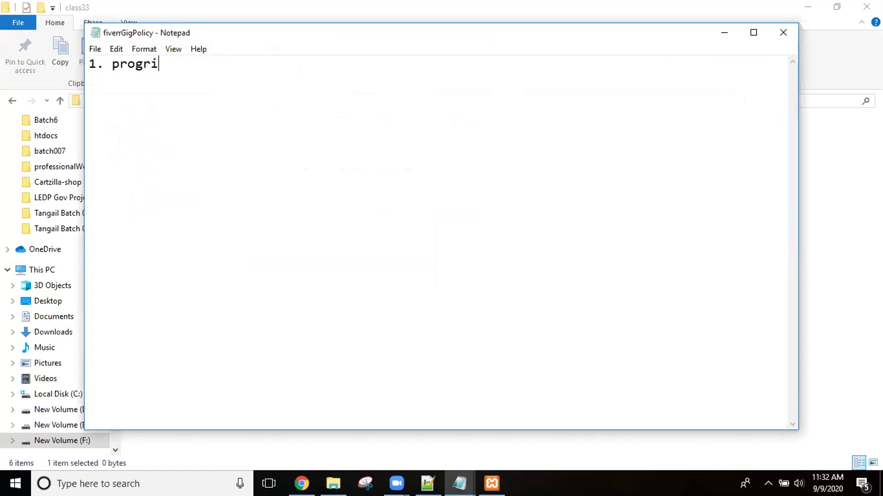
key("BackSpace")
key("BackSpace")
key("BackSpace")
key("BackSpace")
key("BackSpace")
type("file details")
key("BackSpace")
type("tails... clear concept data")
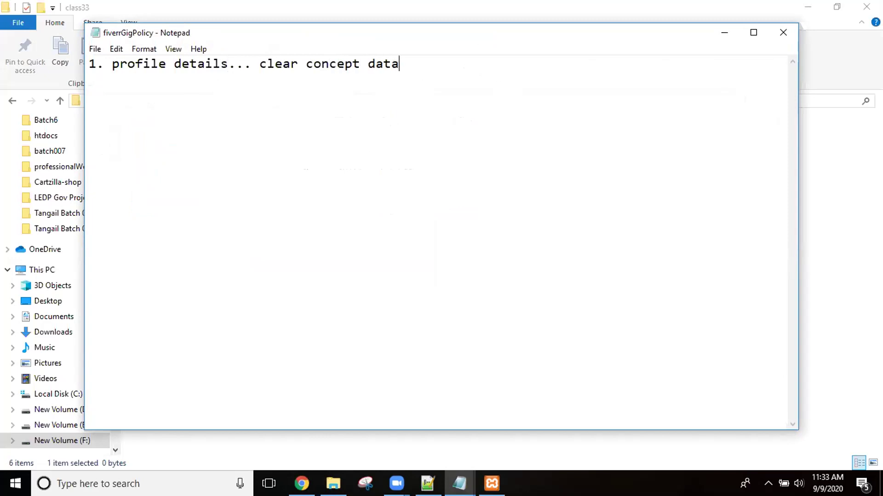
key("ctrl+s")
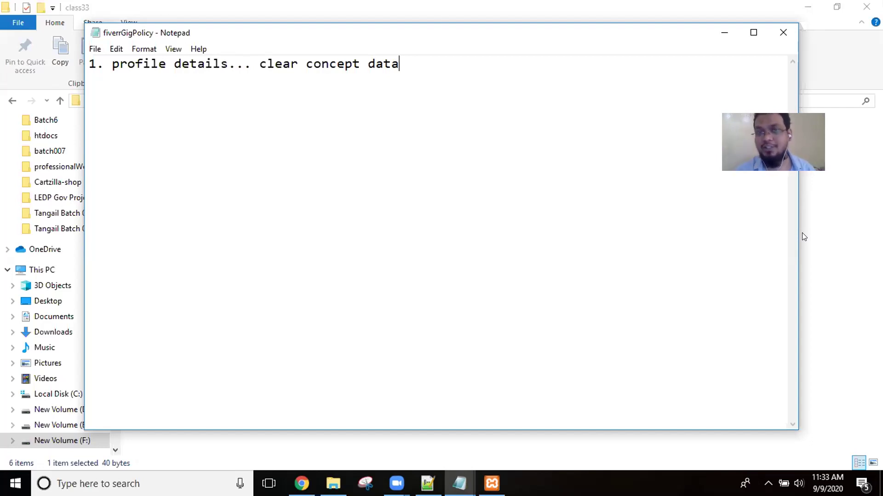
Step: Add a second line reading "2. github link" to the fiverrGigPolicy notes
key("Return")
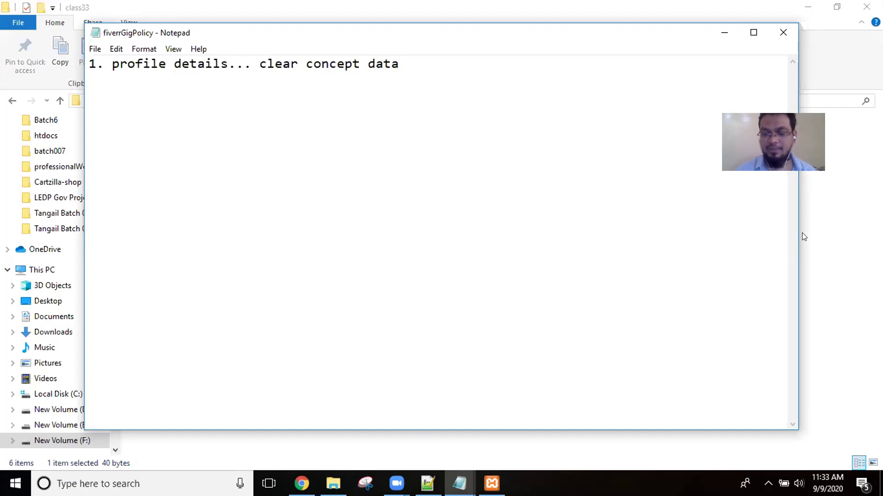
type("2.")
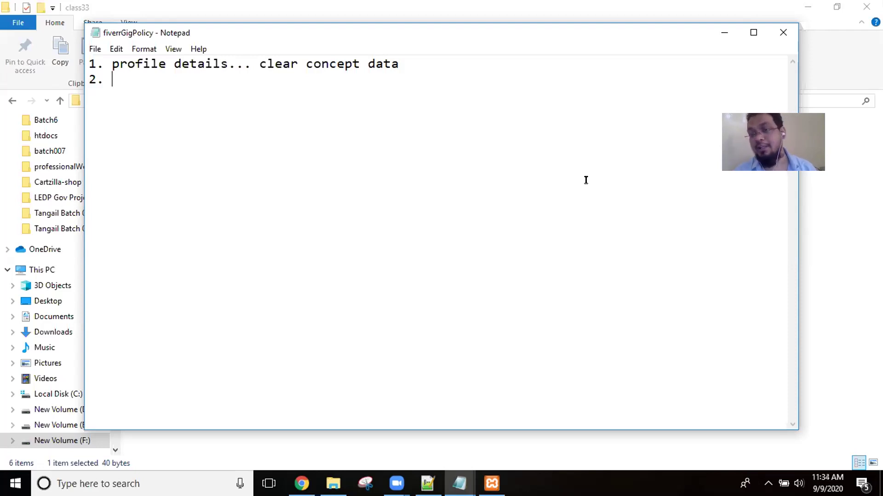
type("gi")
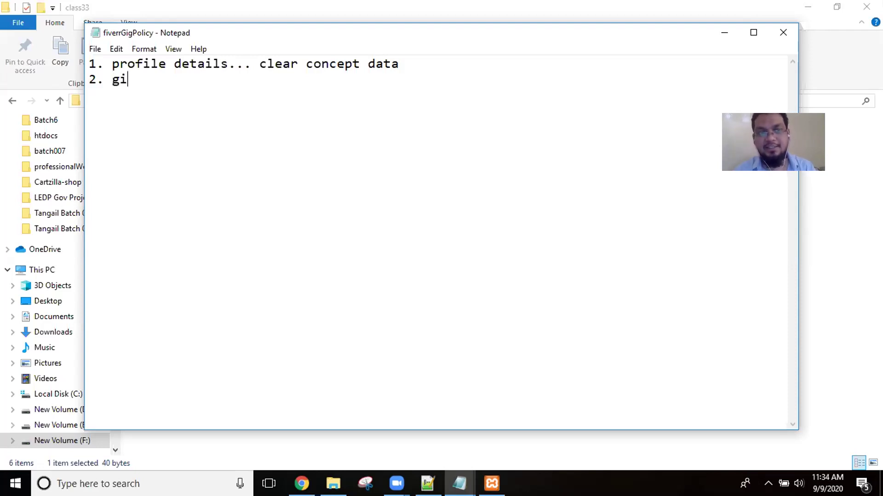
type("thub")
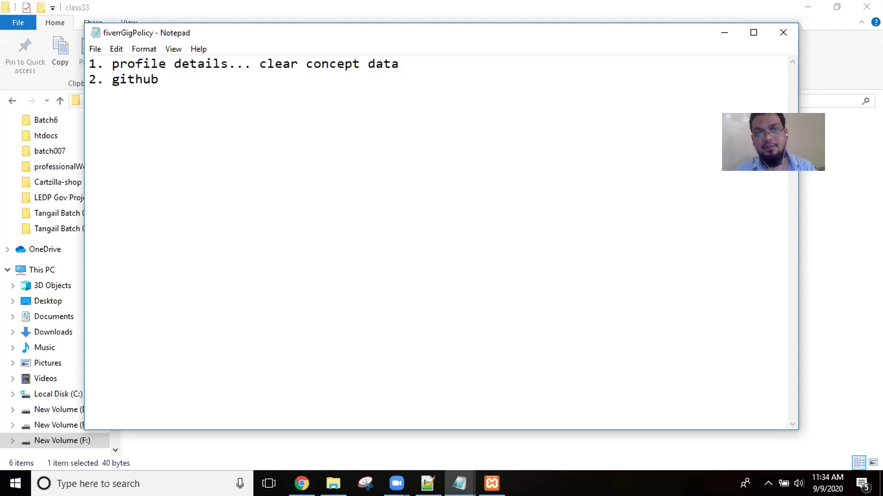
type(" link")
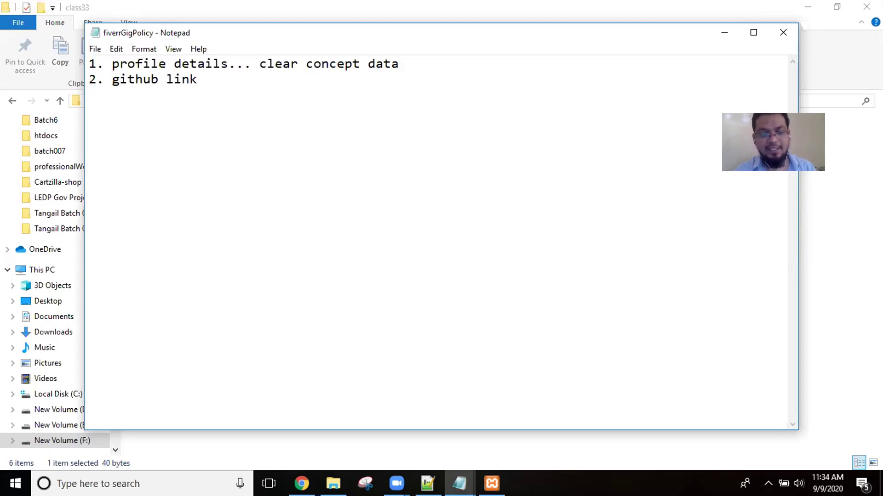